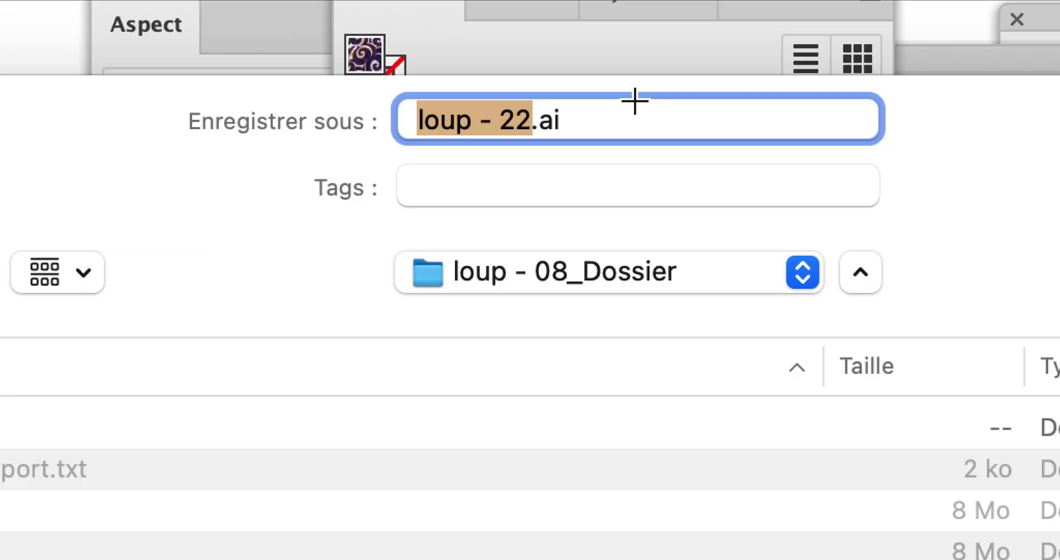
Step: Save a new version of the document as "loup - 23.ai" in Illustrator 2020 format with PDF compatibility
left_click(530, 121)
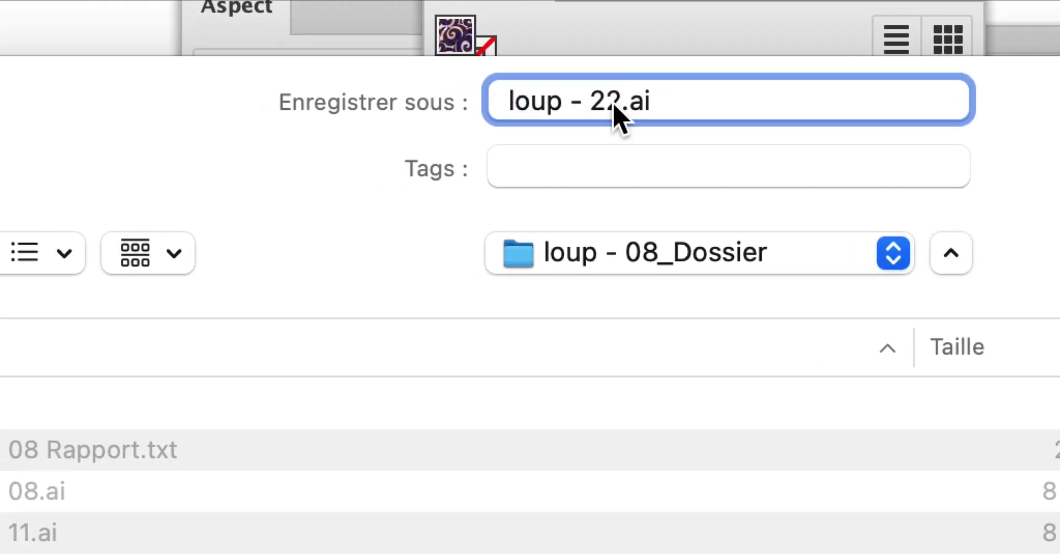
key("shift+Left")
type("3")
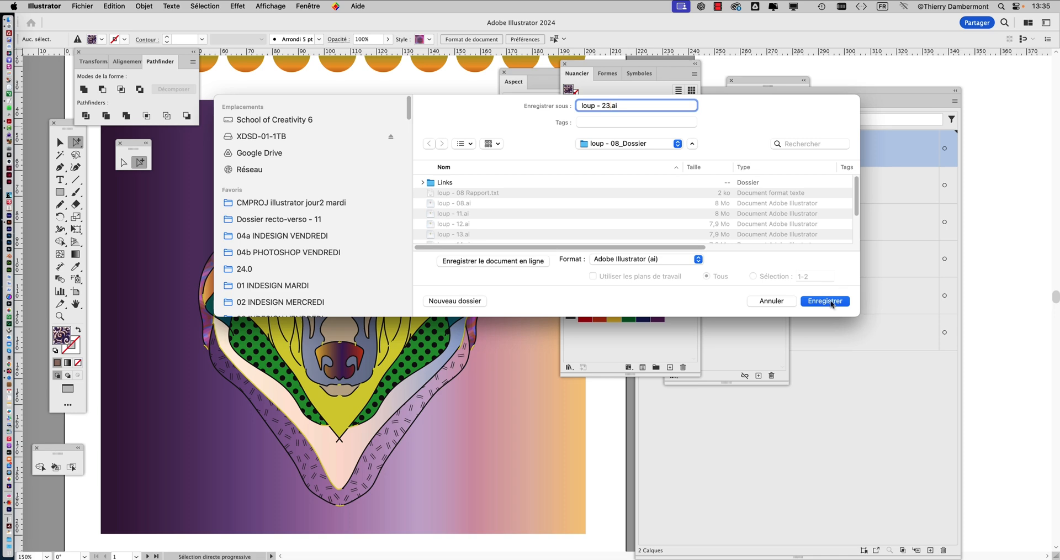
left_click(825, 301)
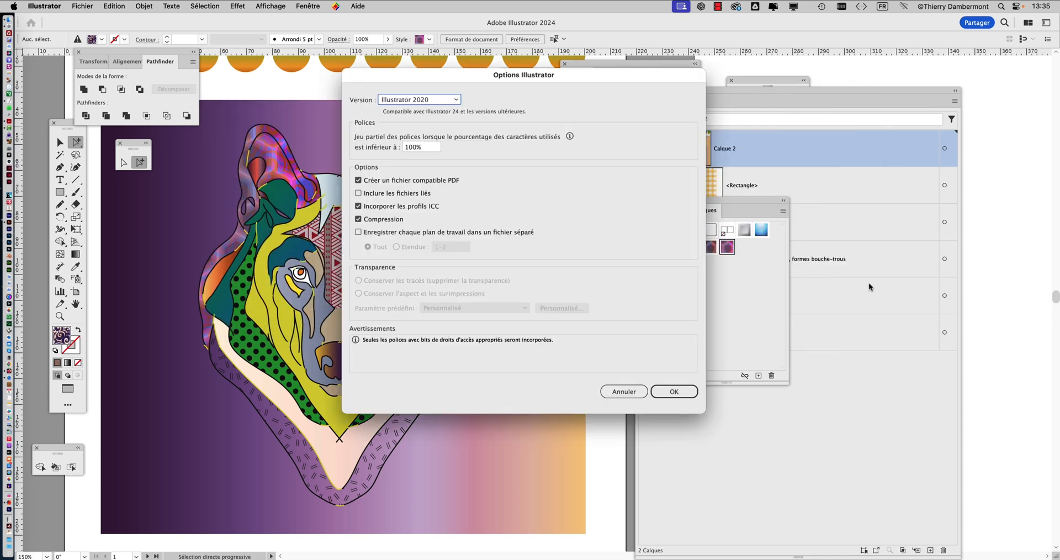
left_click(674, 391)
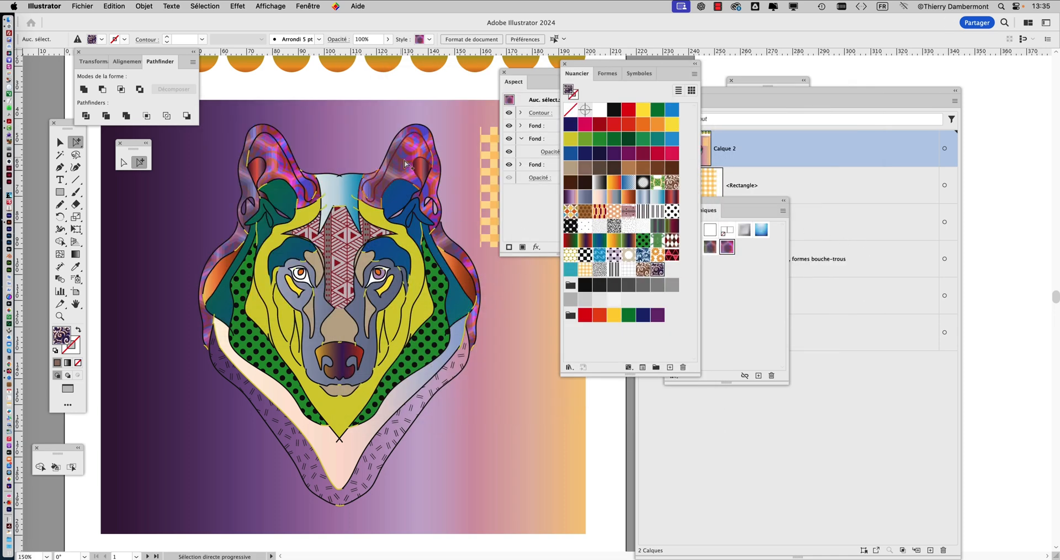
left_click(754, 7)
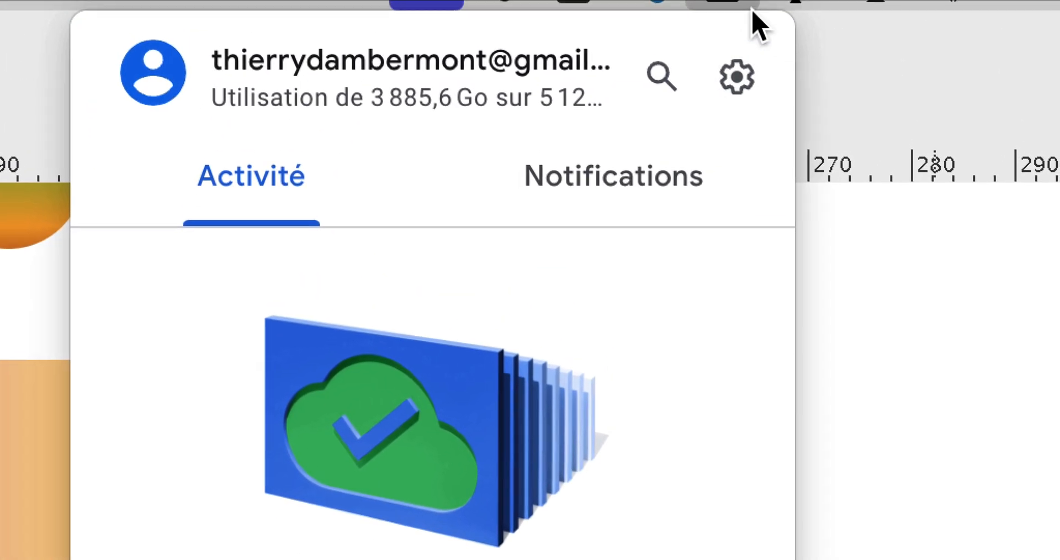
left_click(750, 8)
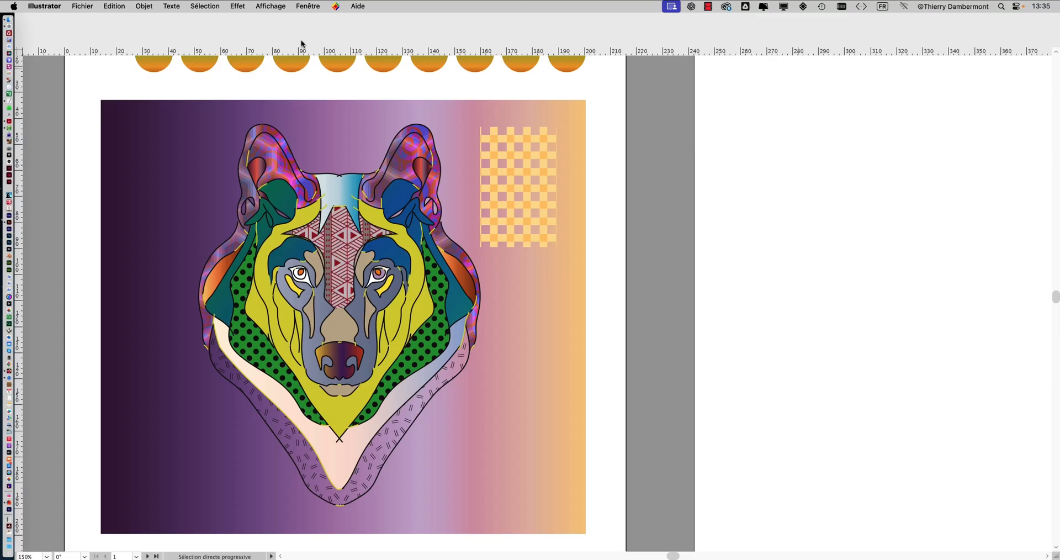
key("Tab")
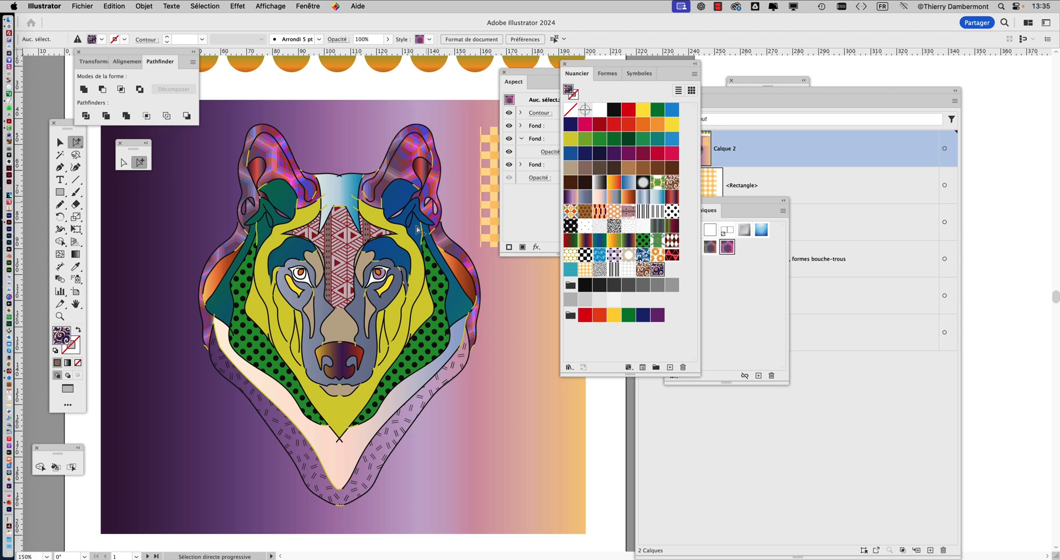
Step: Expand the wolf layer group "traits loup, couleurs loup, formes bouche-trous" and its subgroup "traits loup, couleurs loup"
left_click(497, 319, "alt+super")
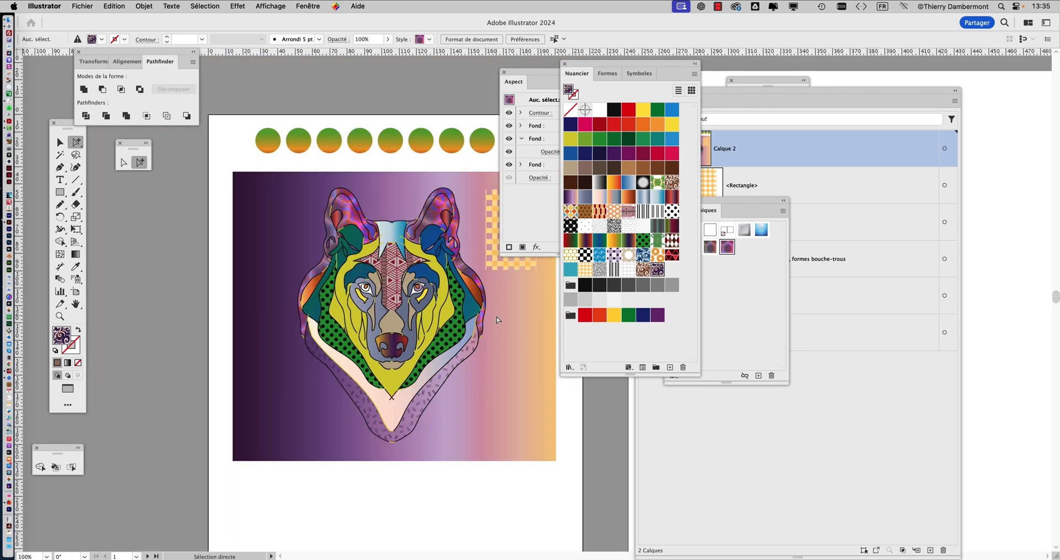
left_click_drag(478, 303, 406, 299)
left_click(805, 428)
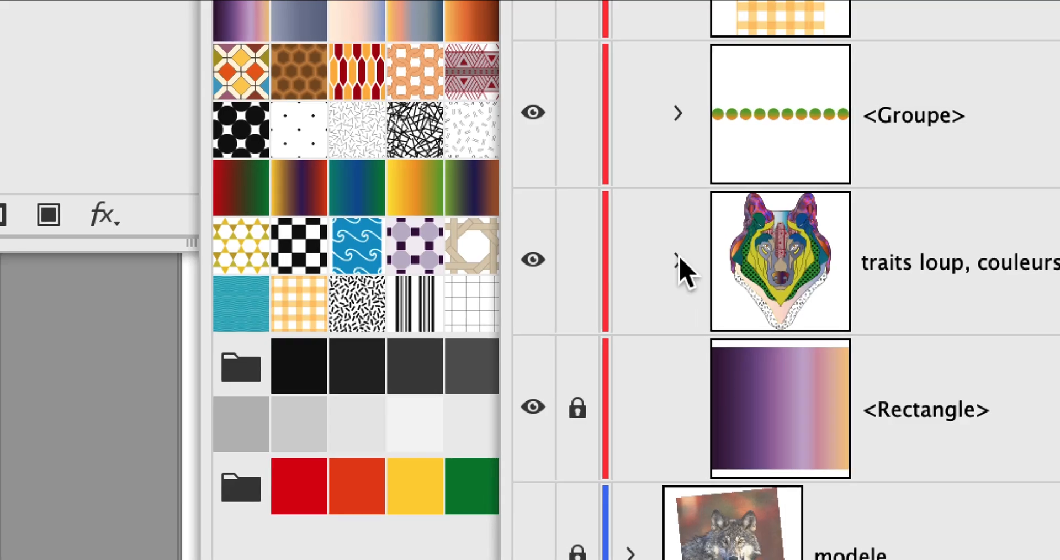
left_click(678, 261)
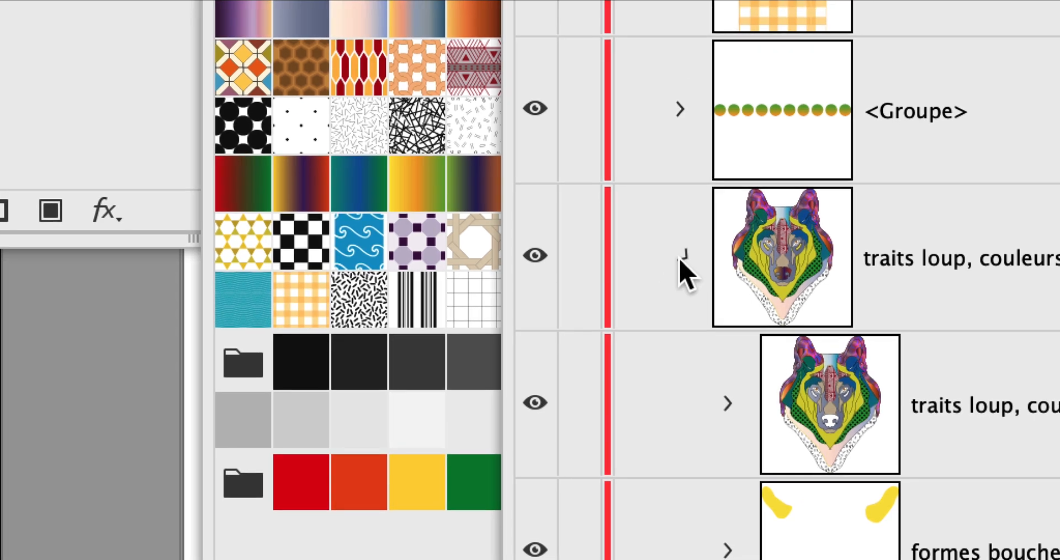
left_click(681, 263)
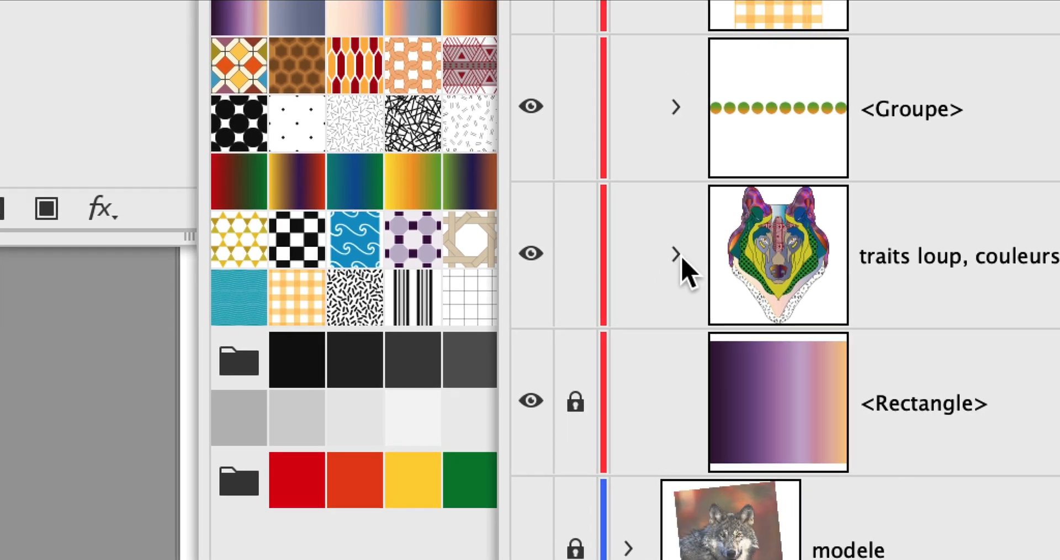
left_click(682, 262)
left_click(690, 285)
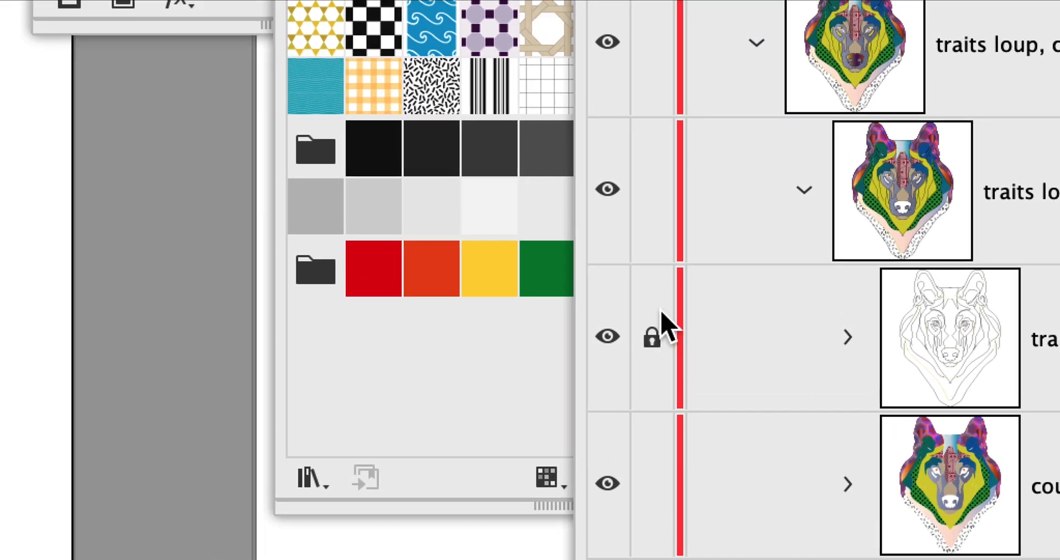
Step: Unlock the "traits loup" group and lock the "couleurs loup" and "formes bouche-trous" groups
left_click(627, 232)
left_click(627, 379)
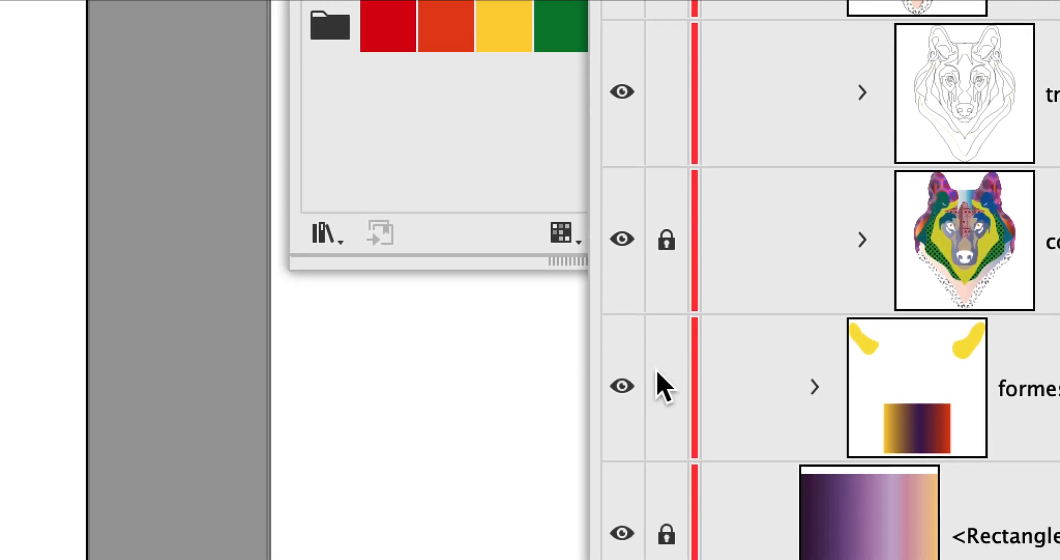
left_click(662, 493)
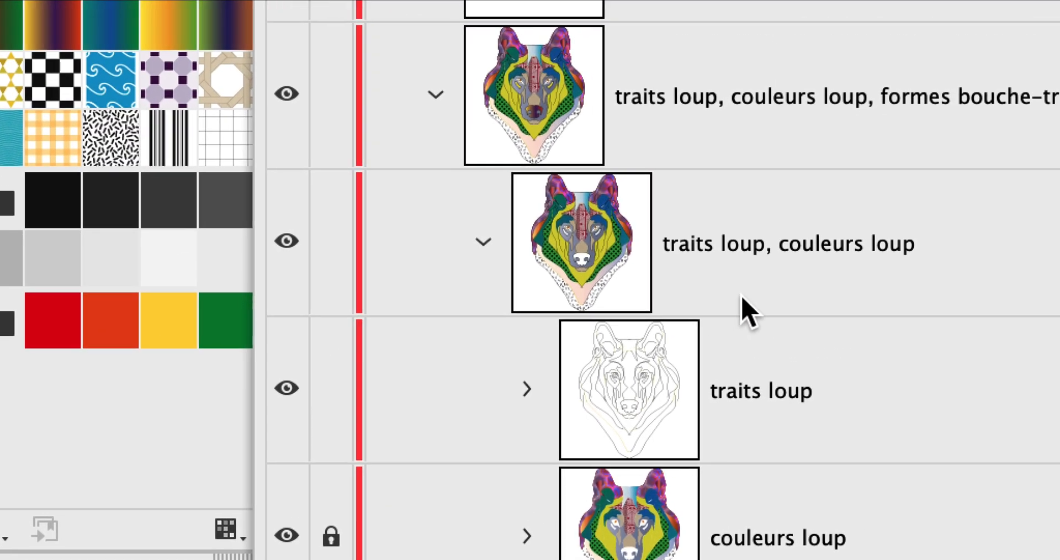
Step: Select all the artwork in the "traits loup" group
left_click(747, 310)
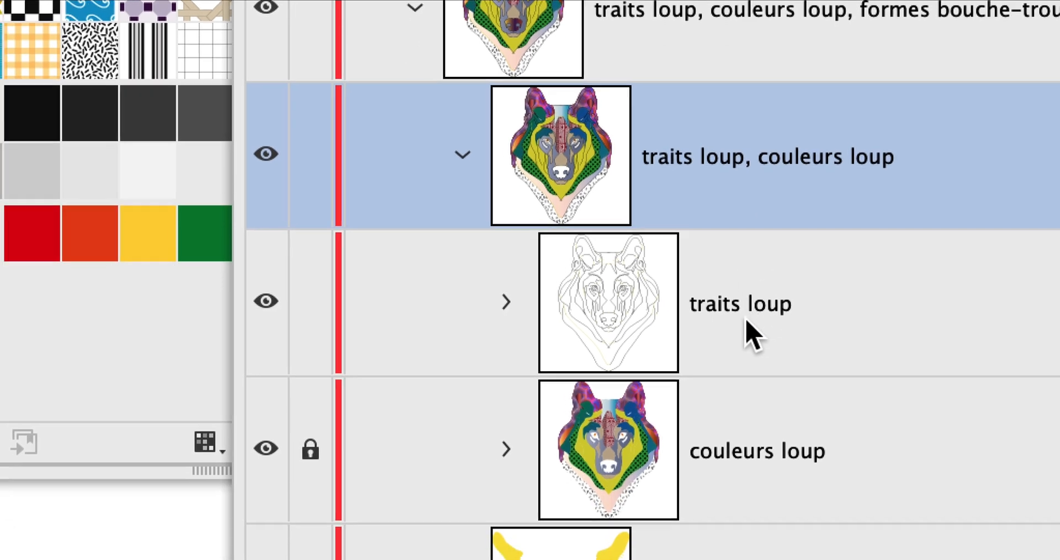
left_click(743, 353)
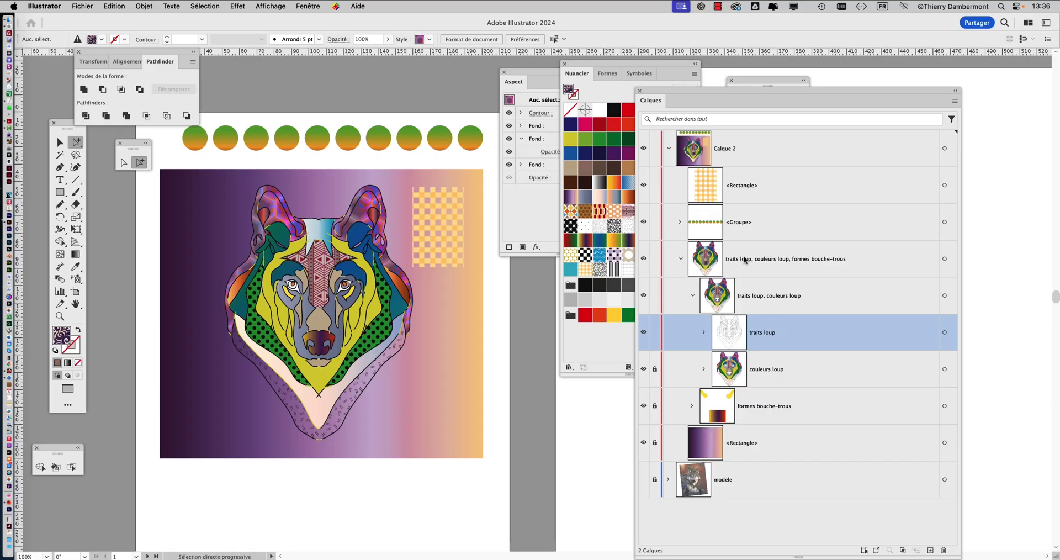
key("super+plus")
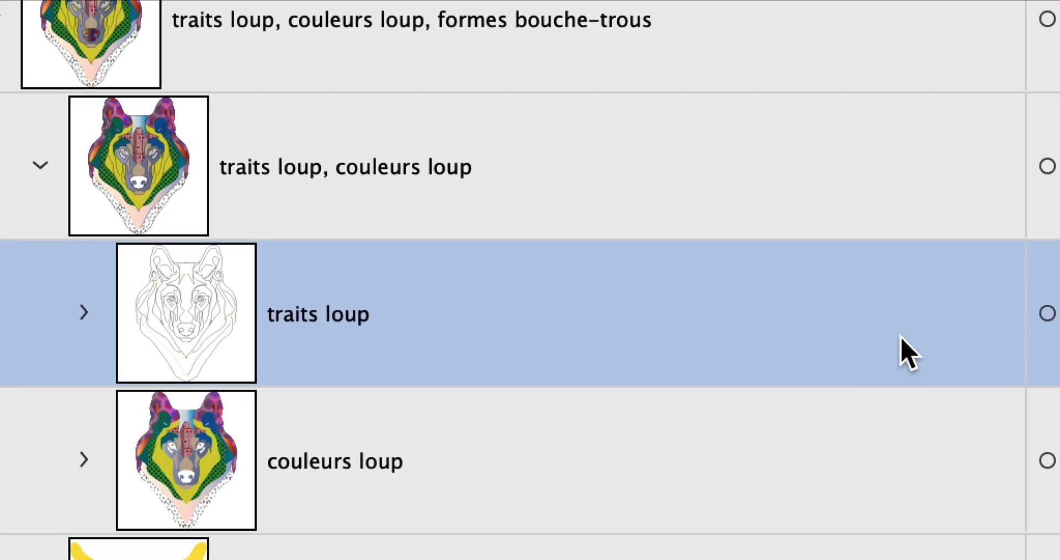
left_click(1047, 313)
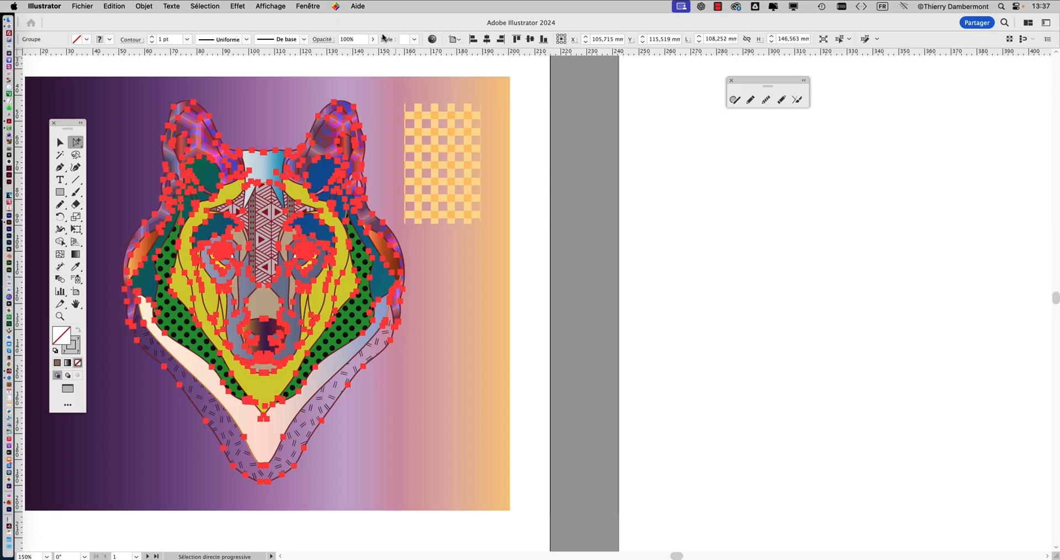
Step: Display the brushes and apply the basic "De base" brush to the selected wolf outlines
left_click(307, 6)
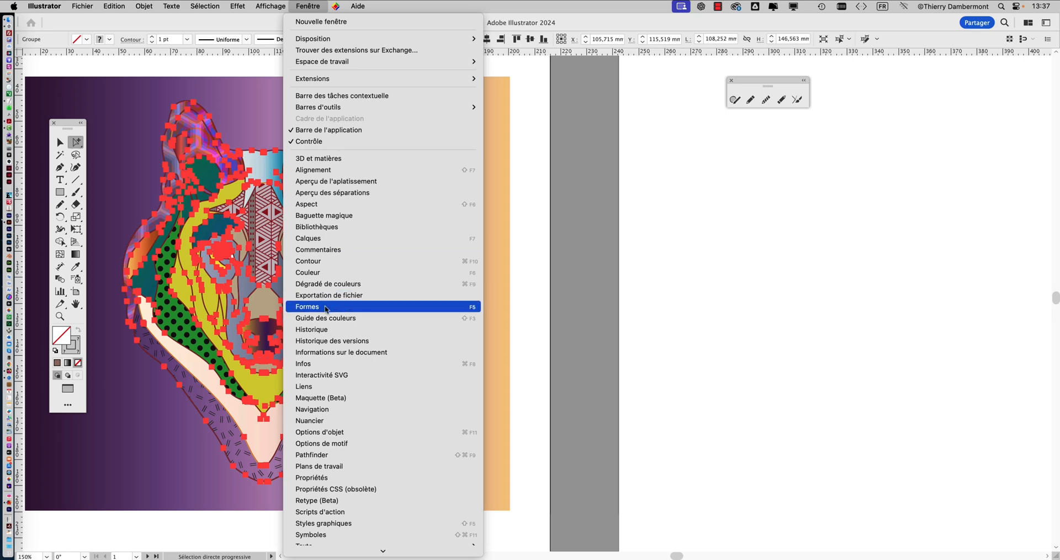
left_click(326, 307)
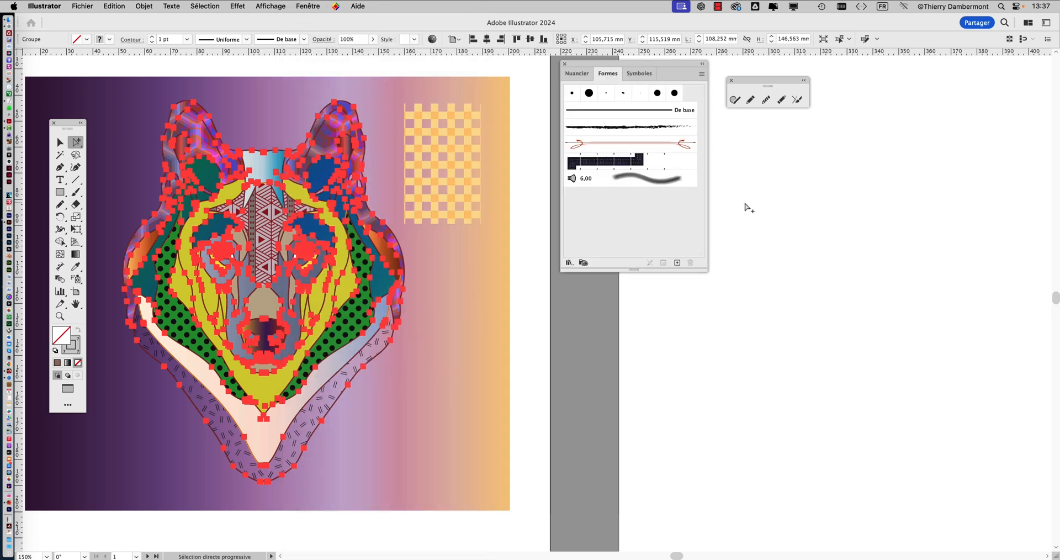
left_click(732, 80)
left_click_drag(616, 65, 643, 184)
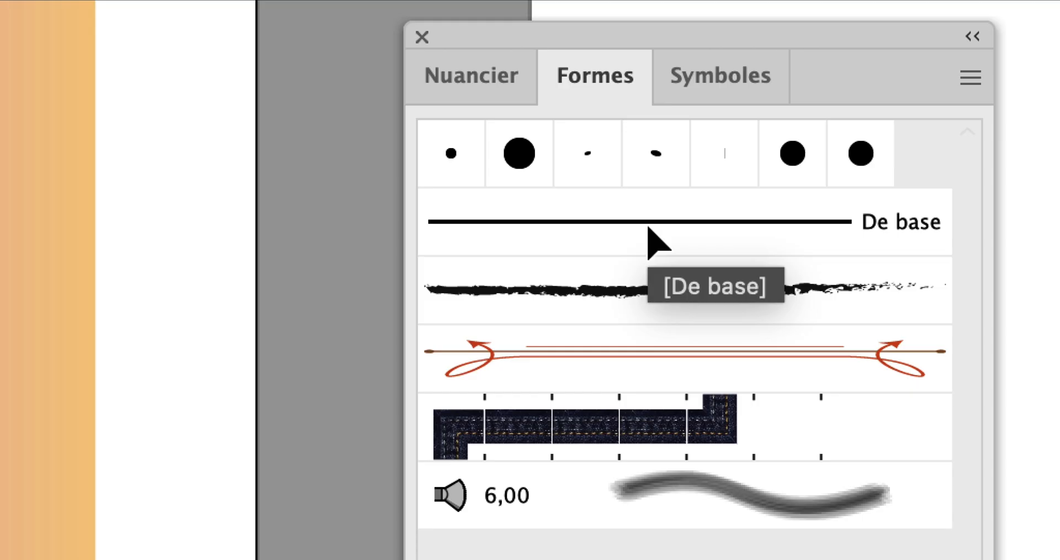
left_click(648, 229)
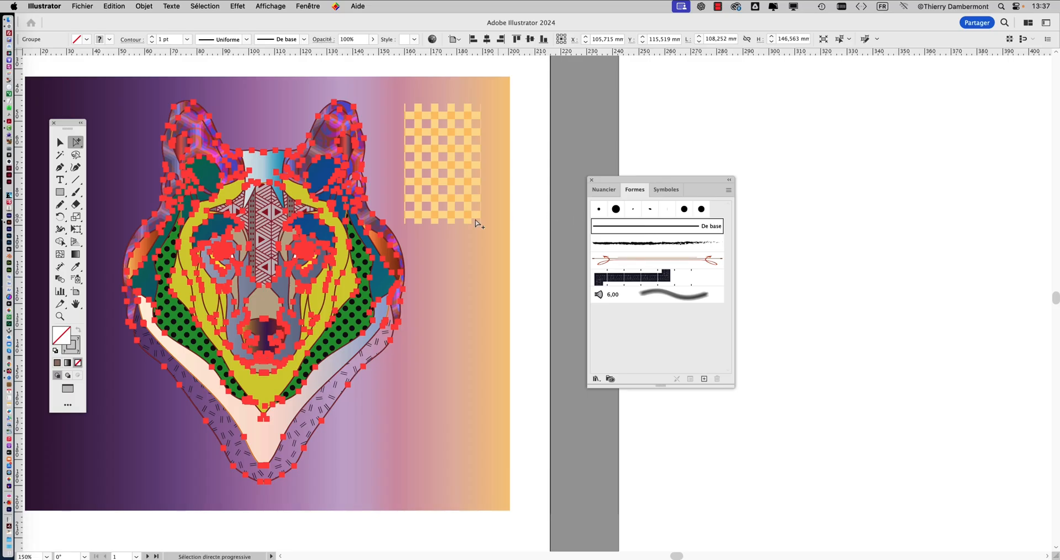
Step: Examine the black and yellow outline strokes around the wolf's ear and eye up close
scroll(358, 208, "up", 10)
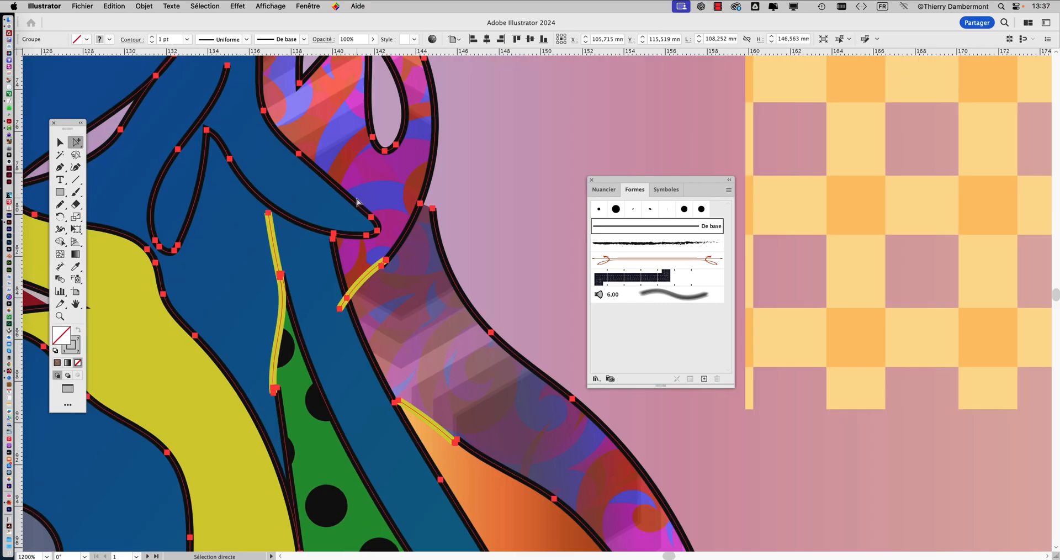
scroll(317, 210, "down", 2)
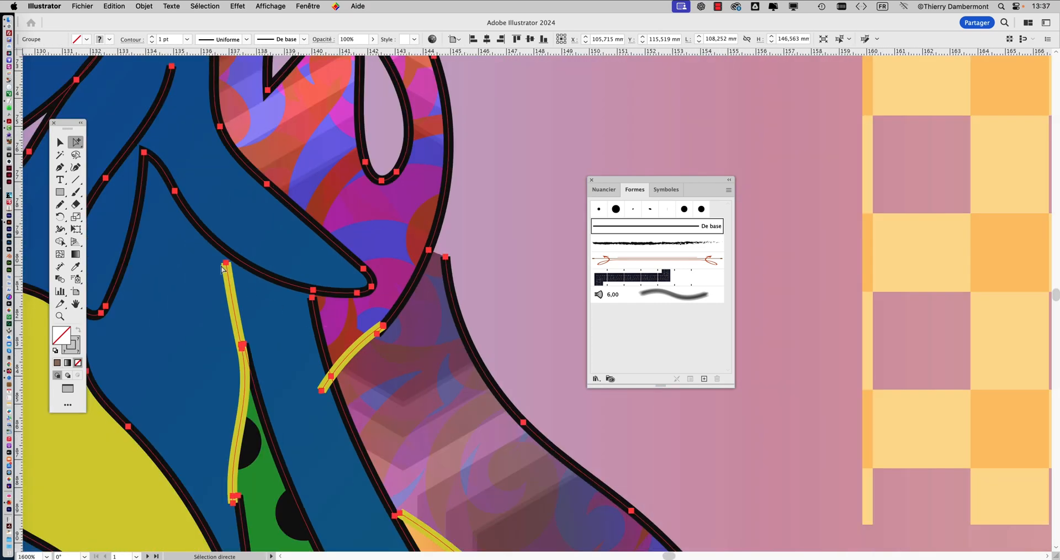
scroll(466, 292, "down", 6)
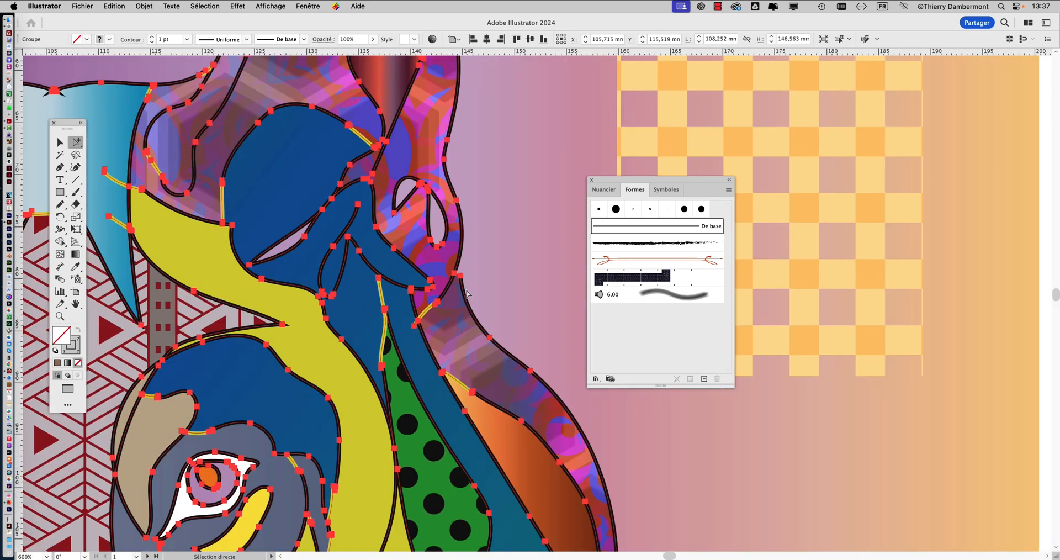
scroll(467, 294, "down", 1)
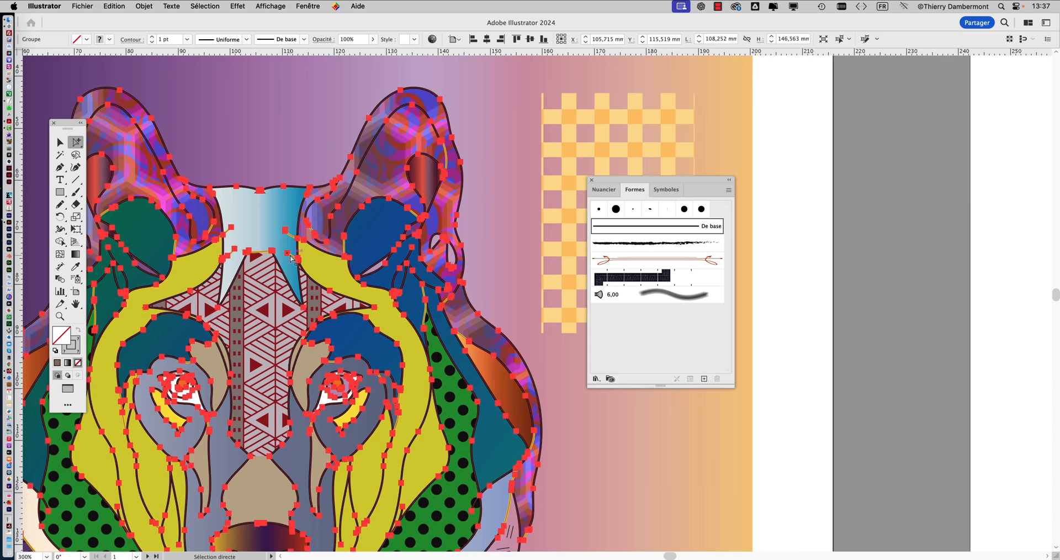
scroll(292, 258, "up", 4)
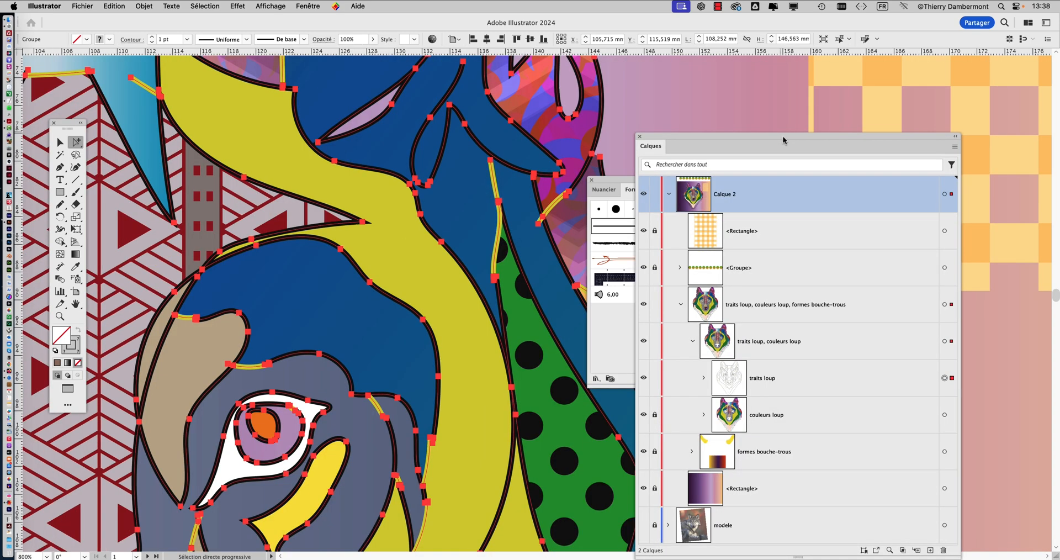
Step: Target only the "traits loup" group, add a new layer above Calque 2 and collapse Calque 2
left_click_drag(783, 135, 753, 15)
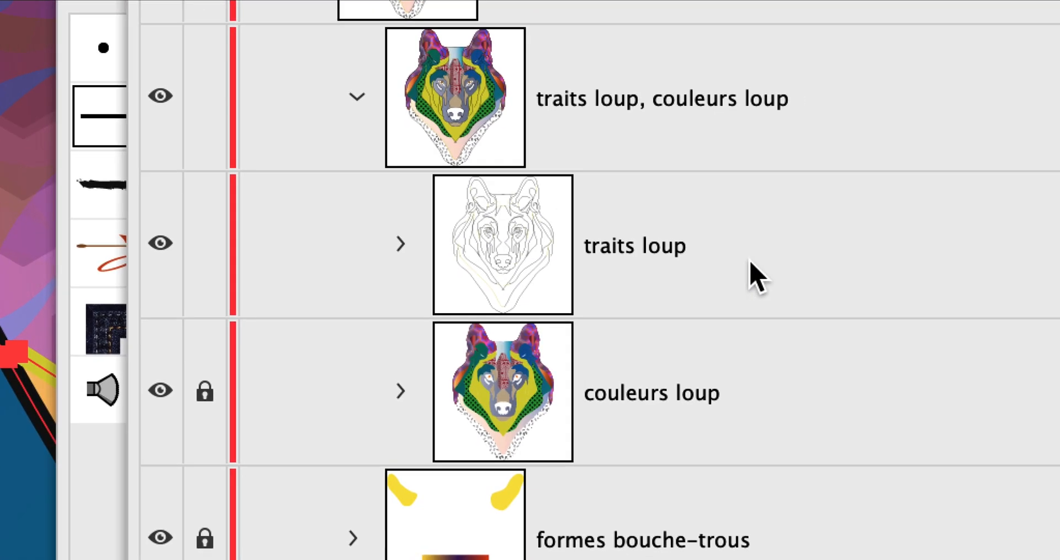
left_click(757, 276)
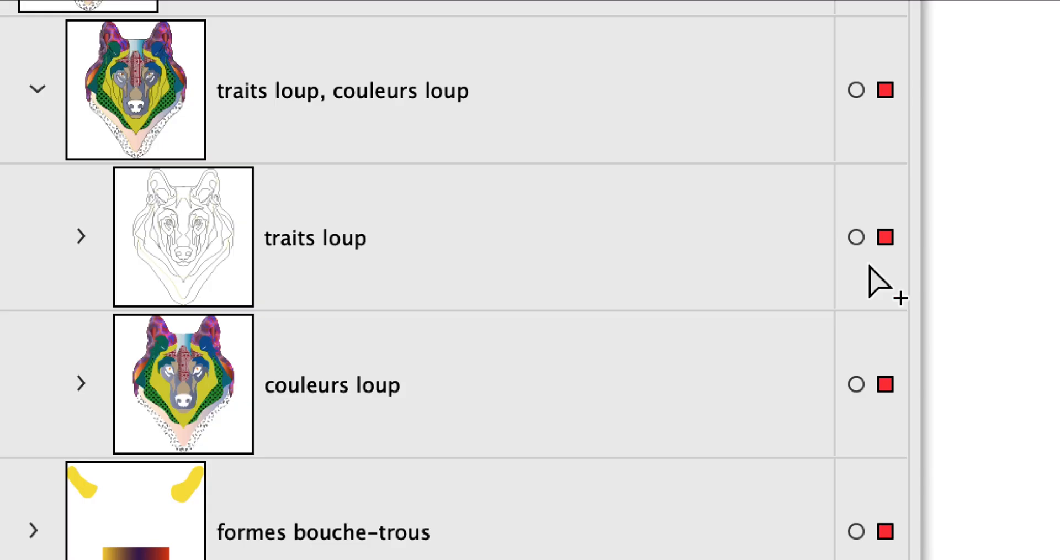
left_click(867, 258)
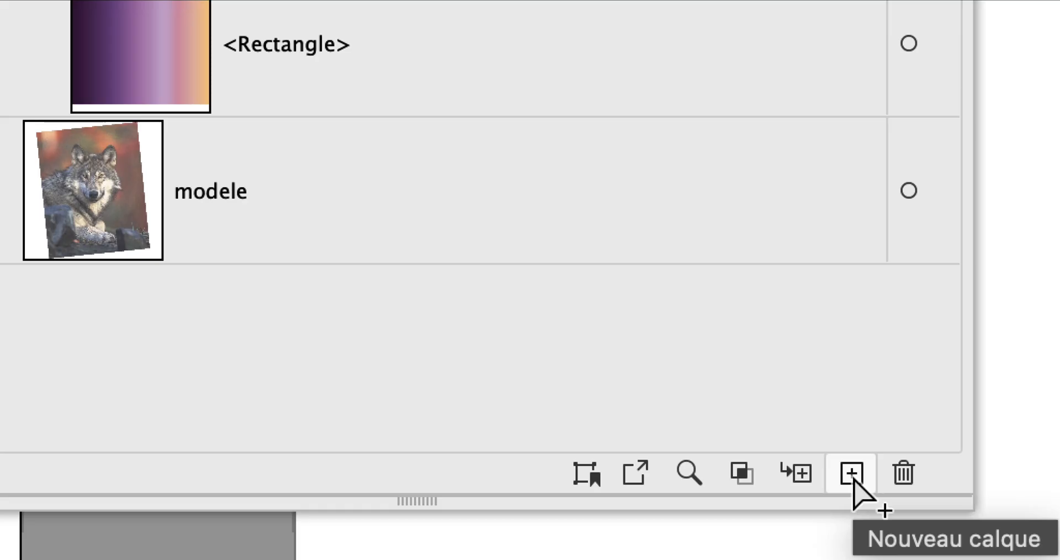
left_click(854, 479)
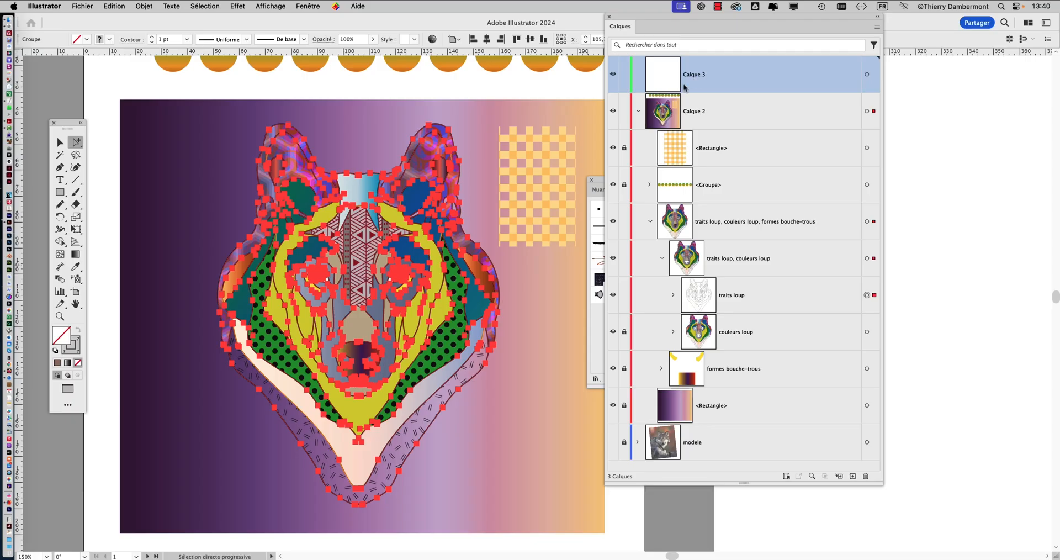
left_click(638, 112)
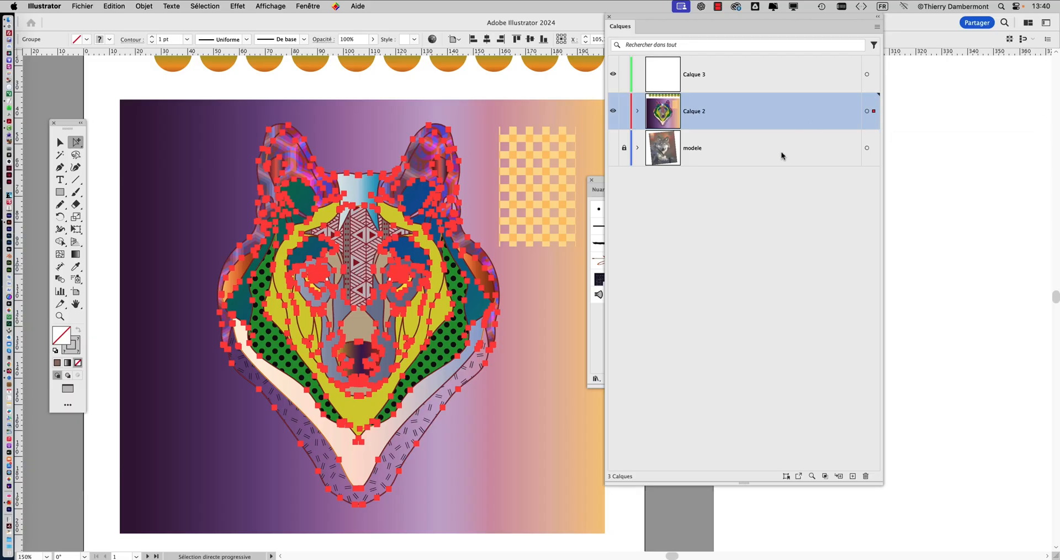
Step: Cut the selected wolf outlines from Calque 2, leaving Calque 3 active and Calque 2 locked
left_click(109, 6)
left_click(130, 52)
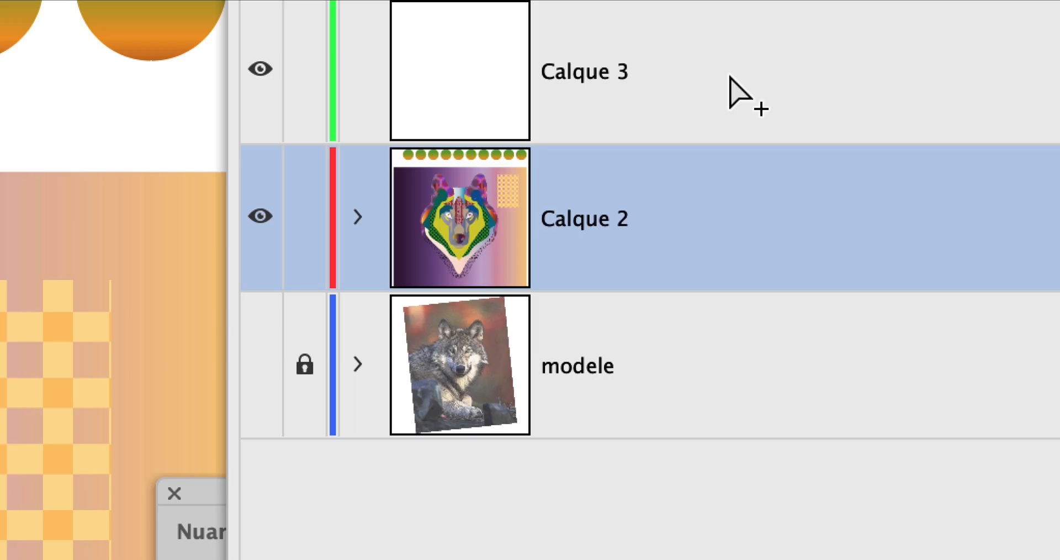
left_click(730, 78)
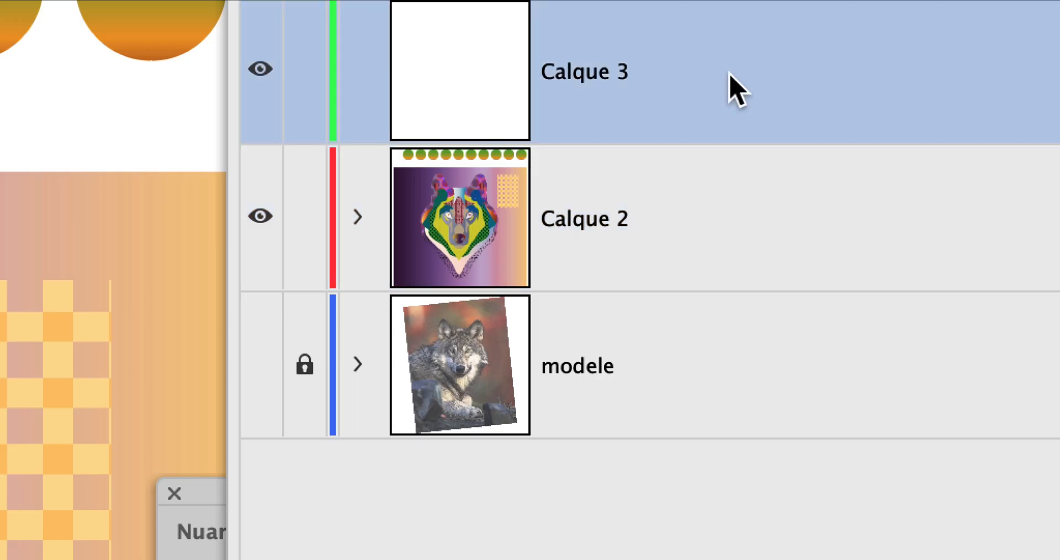
left_click(305, 215)
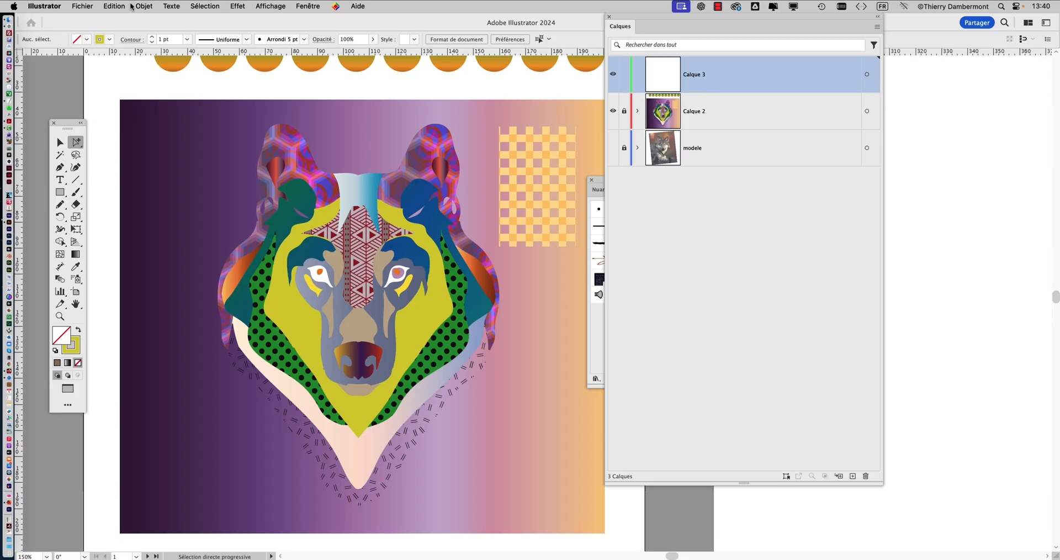
Step: Paste the cut wolf outlines in place on Calque 3
left_click(132, 6)
left_click(140, 107)
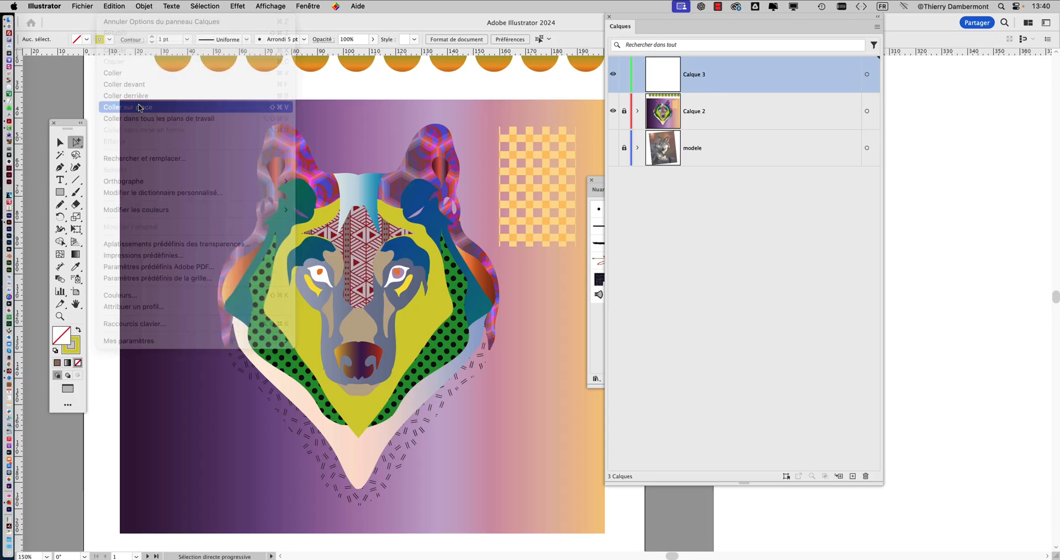
left_click(720, 240)
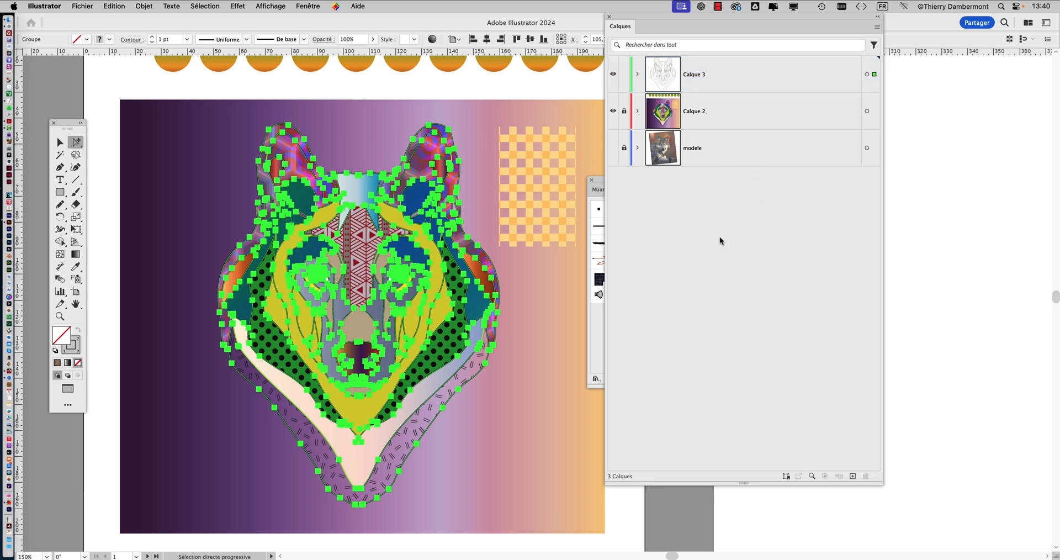
left_click(764, 91)
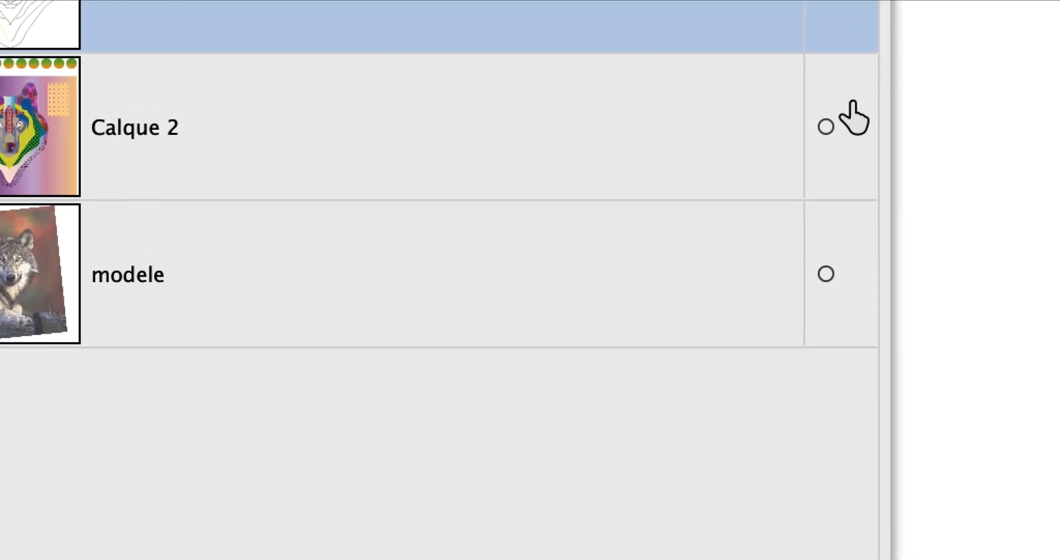
left_click(856, 75)
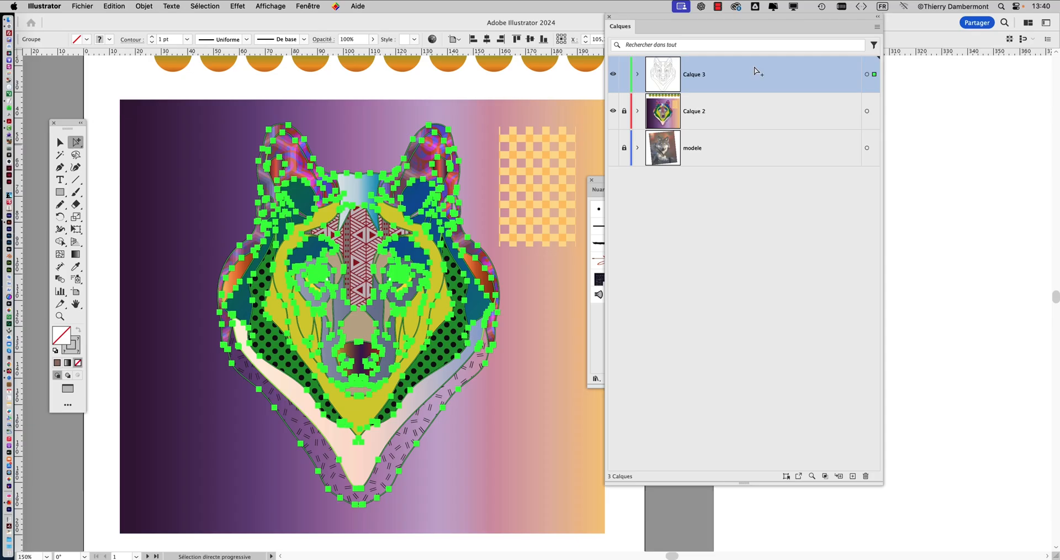
Step: Undo the paste, the locking and the cut to restore the outlines in Calque 2, and collapse that layer
key("Delete")
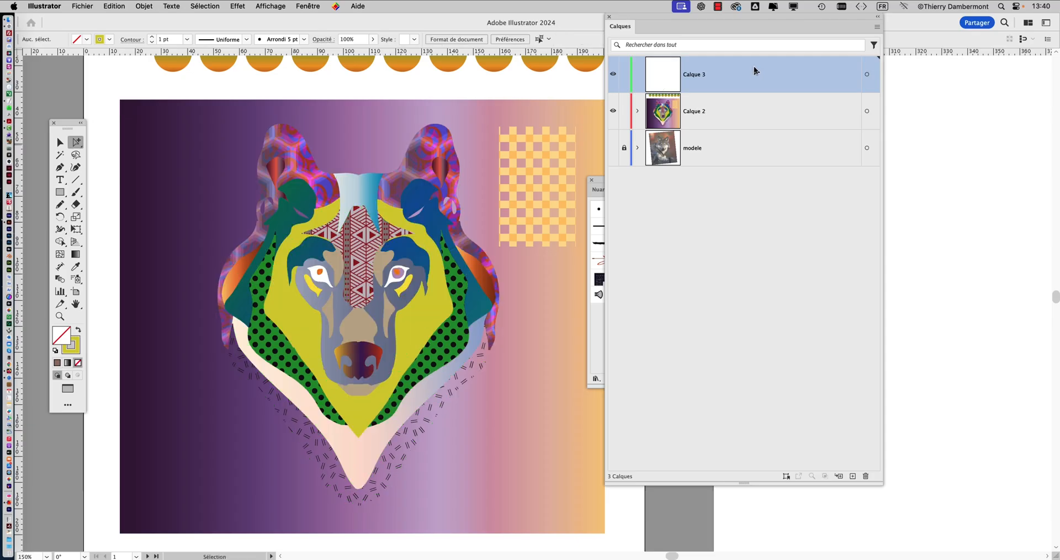
key("super+a")
left_click(638, 111, "alt")
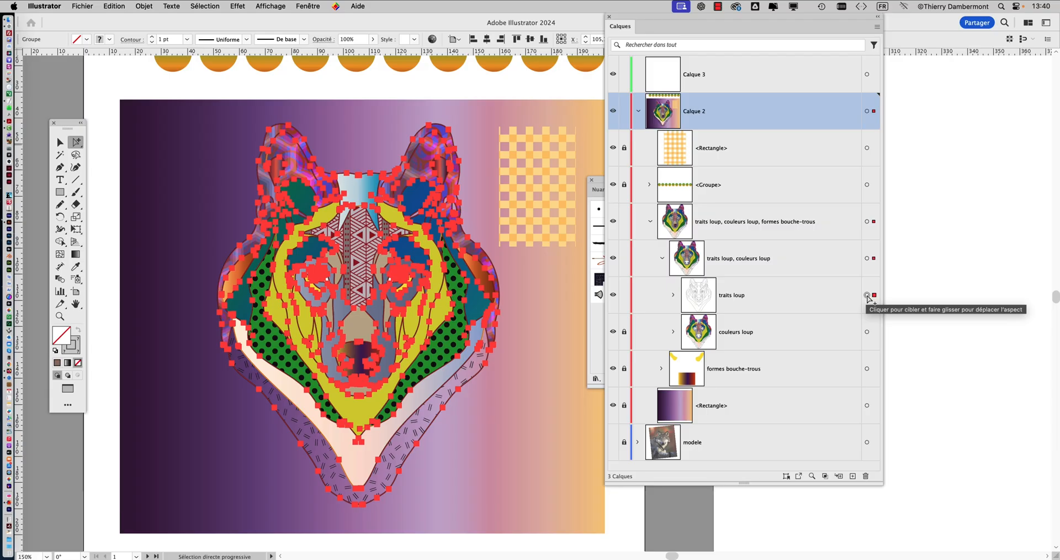
left_click(638, 112)
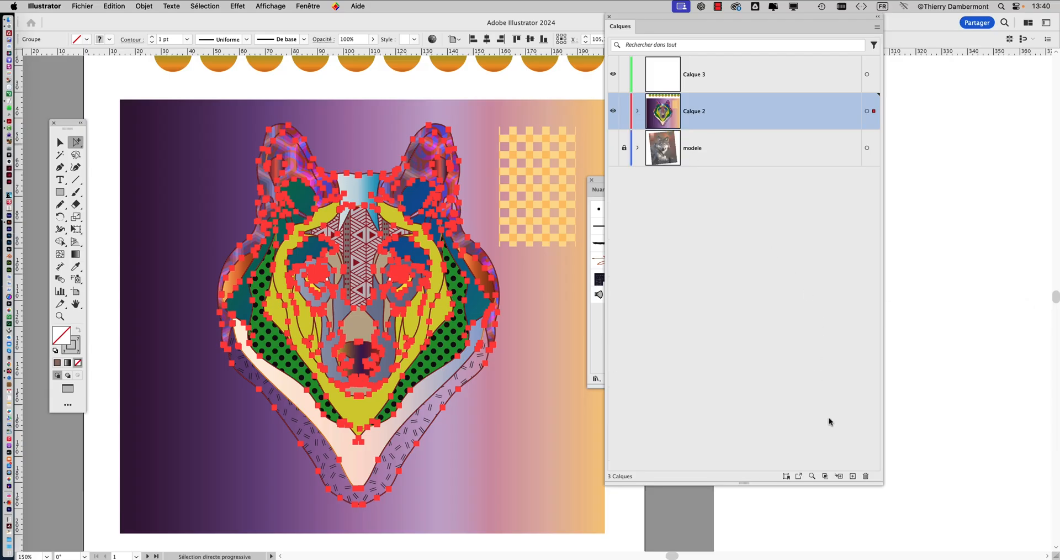
Step: Shorten the layer list, cut the selected outlines from Calque 2, and lock that layer with Calque 3 active
mouse_move(850, 485)
left_mouse_down()
mouse_move(889, 242)
mouse_move(859, 234)
left_mouse_up()
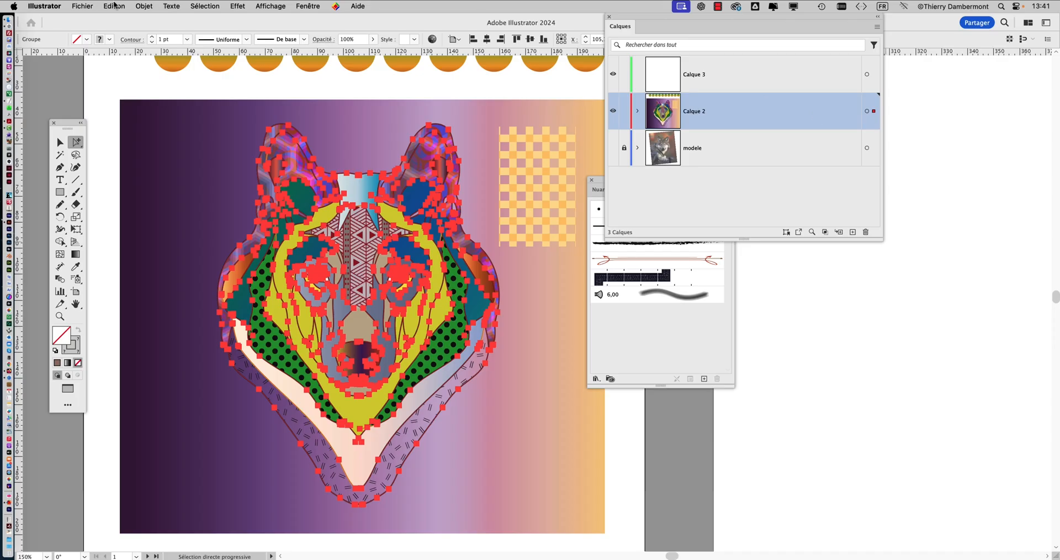
left_click(115, 5)
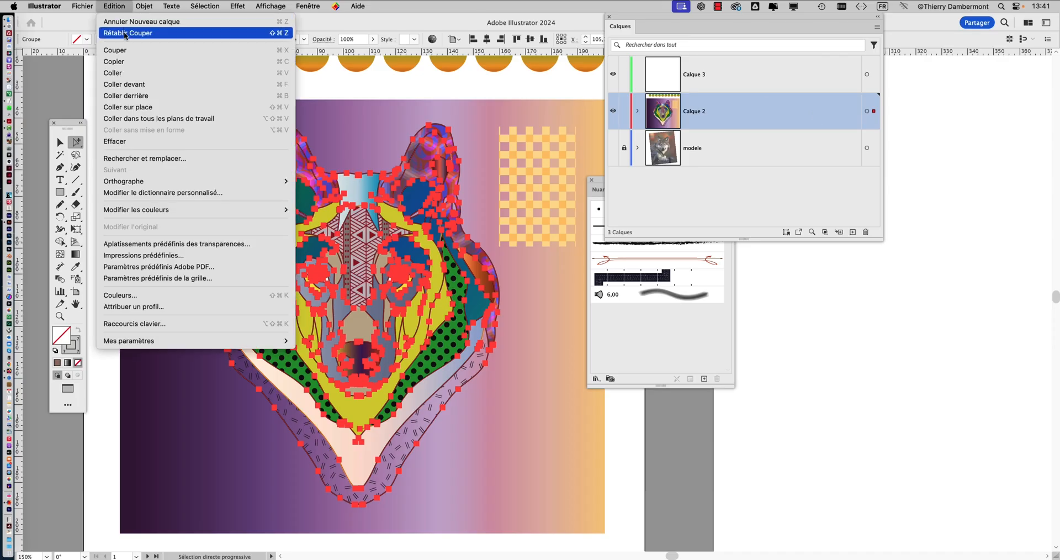
left_click(131, 53)
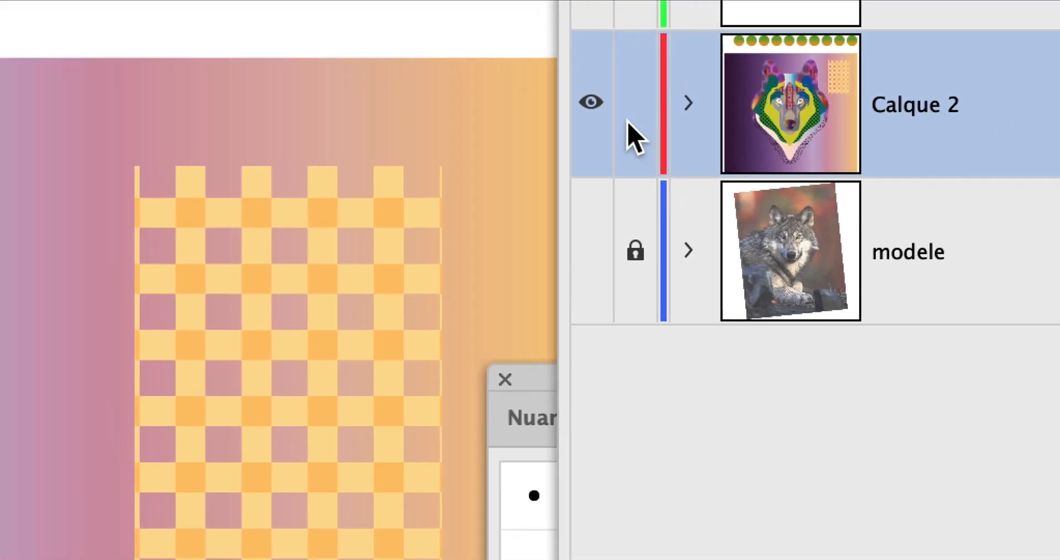
left_click(635, 111)
left_click(953, 6)
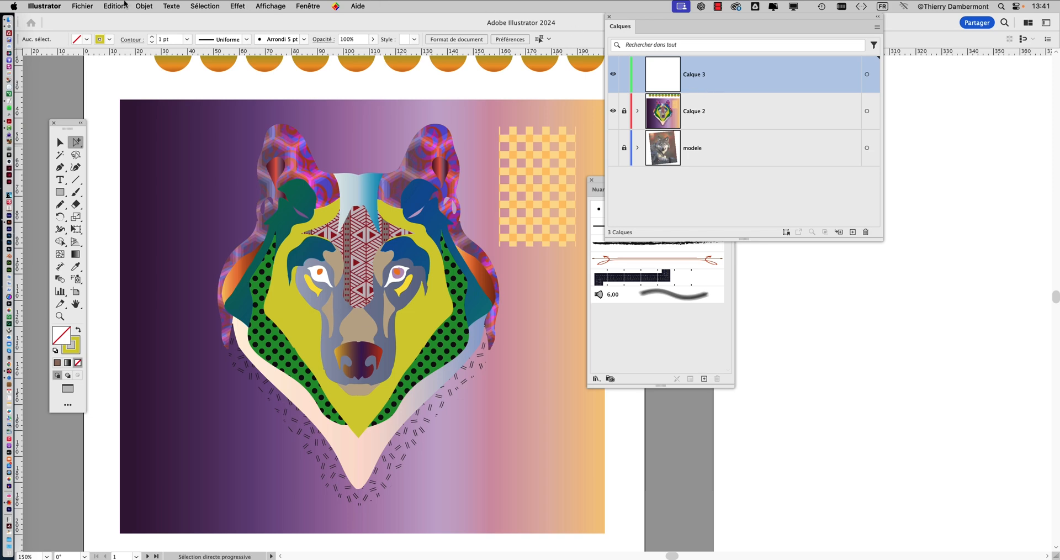
Step: Paste the wolf outlines in place on Calque 3 and rename the layer "traits"
left_click(115, 6)
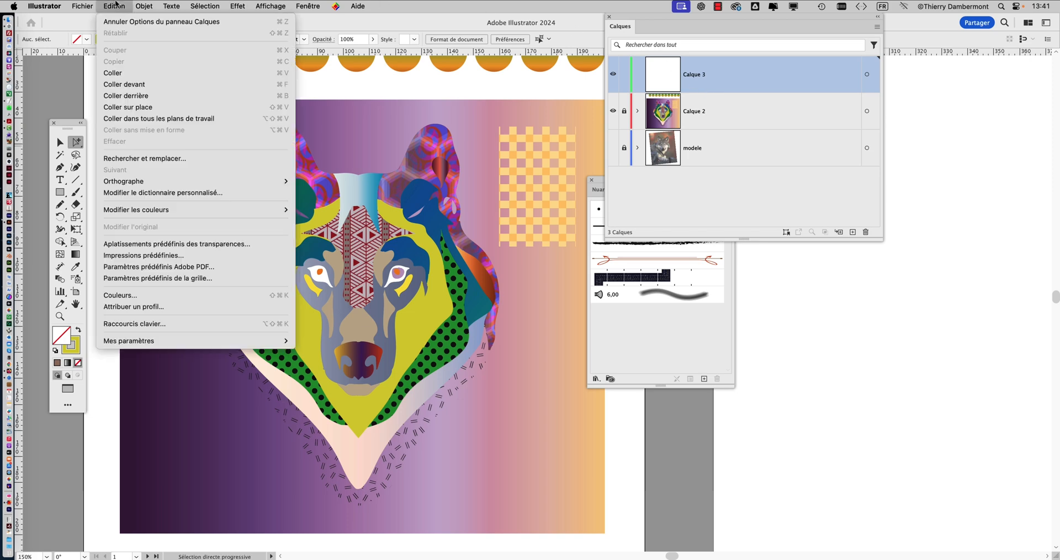
left_click(114, 108)
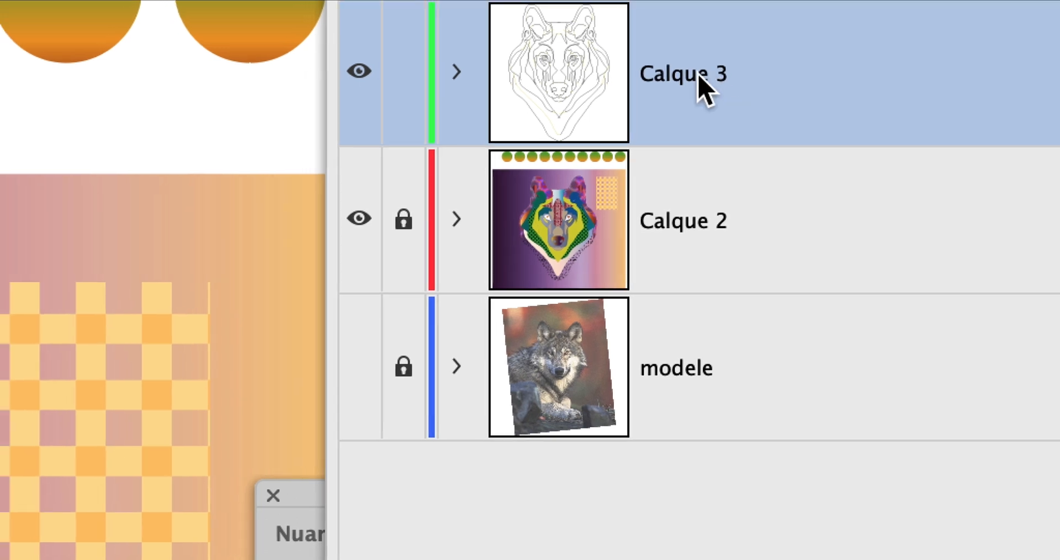
double_click(699, 78)
type("traits")
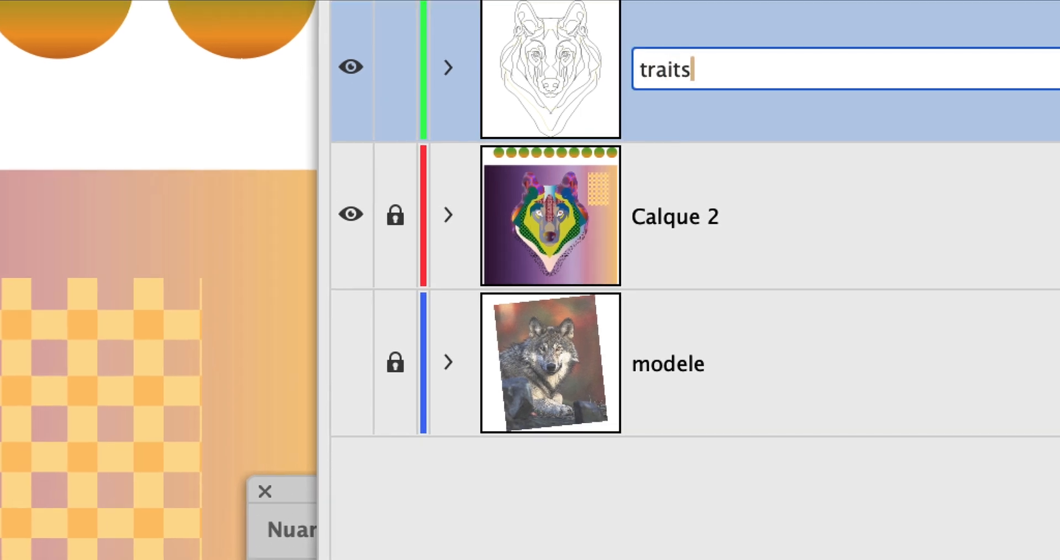
key("Return")
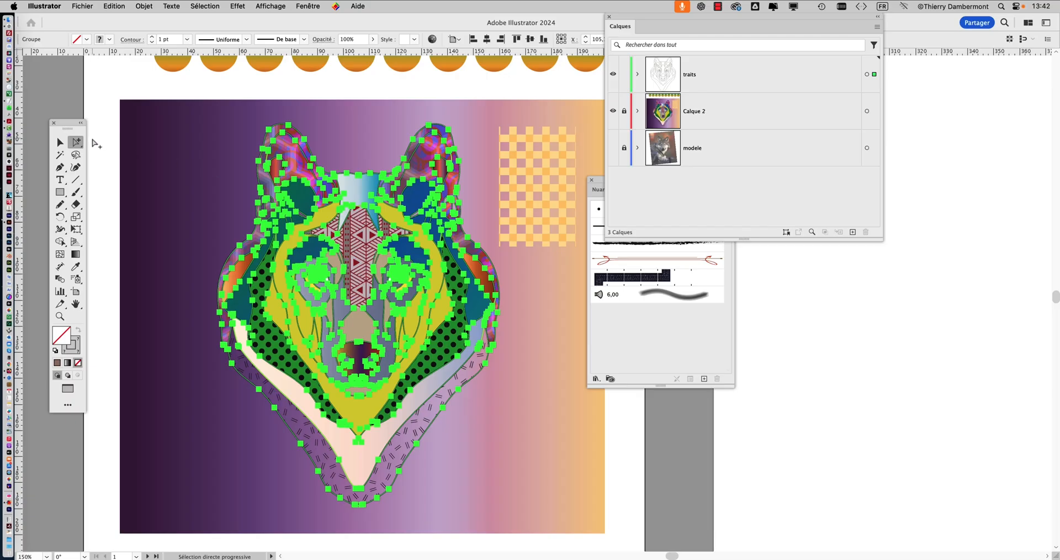
Step: Examine the black and yellow strokes around the wolf's forehead up close, checking a short yellow segment inside the ear
left_click(183, 160)
scroll(329, 200, "up", 5)
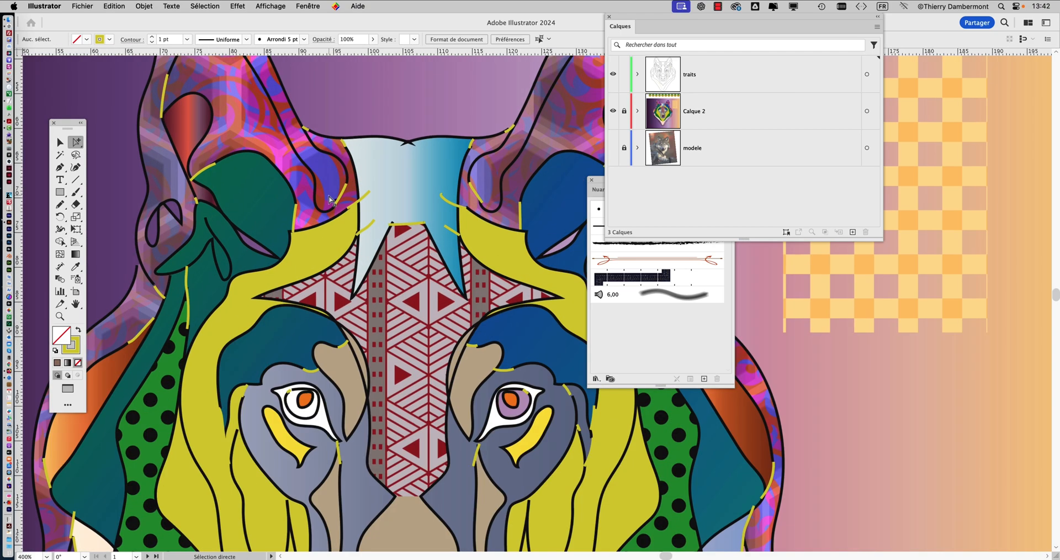
scroll(329, 200, "up", 2)
left_click(367, 198, "alt")
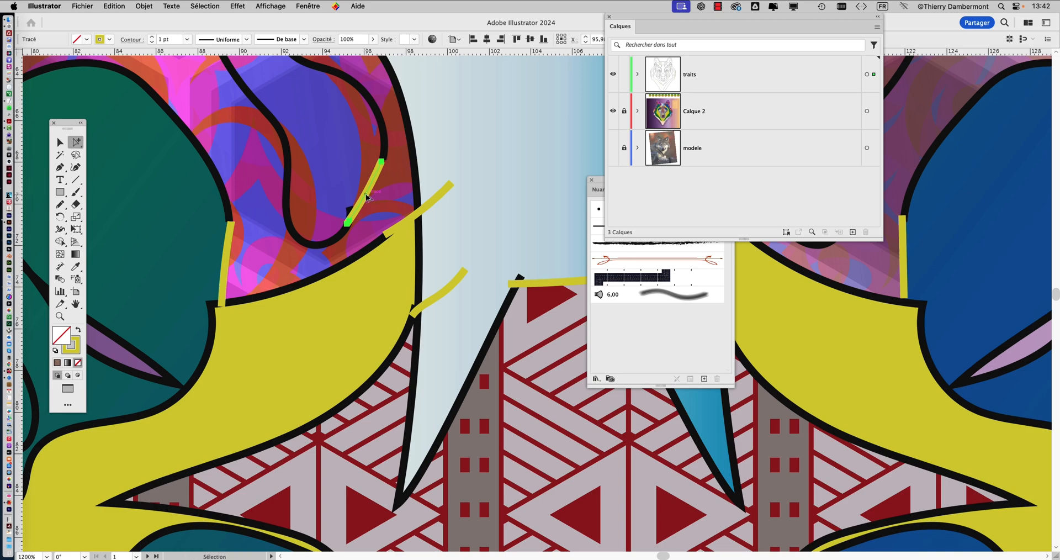
scroll(358, 210, "down", 5)
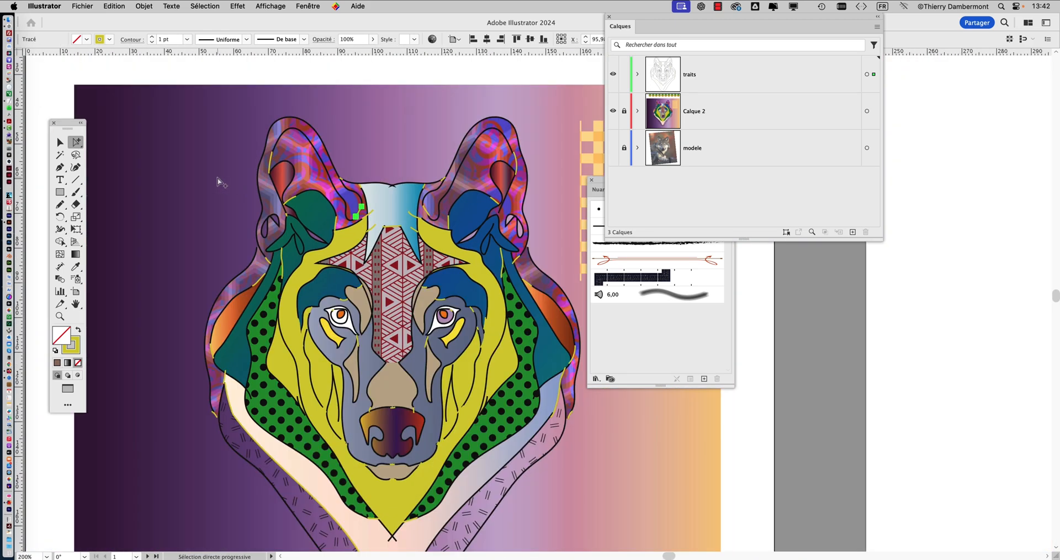
left_click(221, 183)
Step: Select a yellow stroke on the wolf's ear and extend the selection to all paths with the same stroke color
scroll(267, 177, "up", 4)
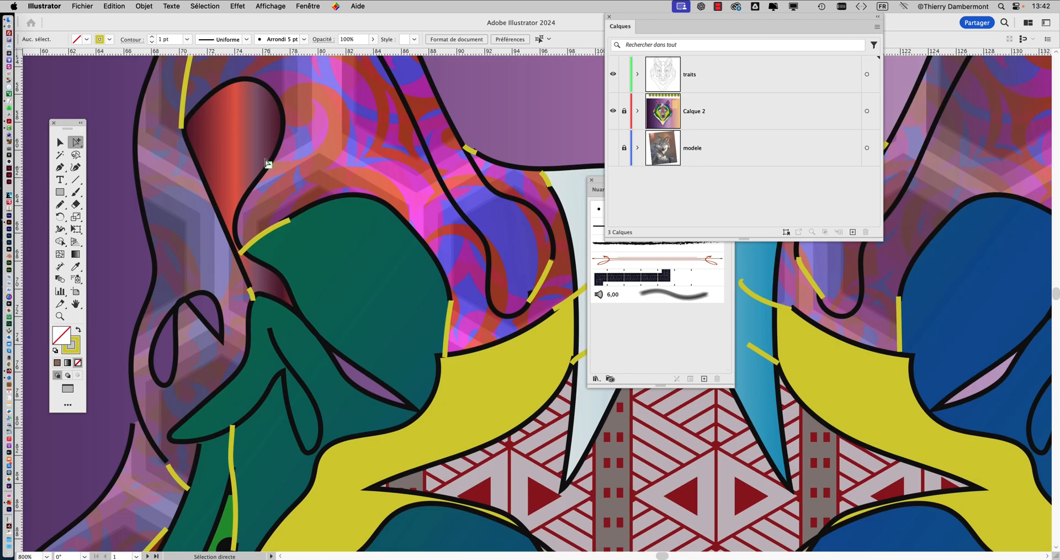
left_click(189, 83)
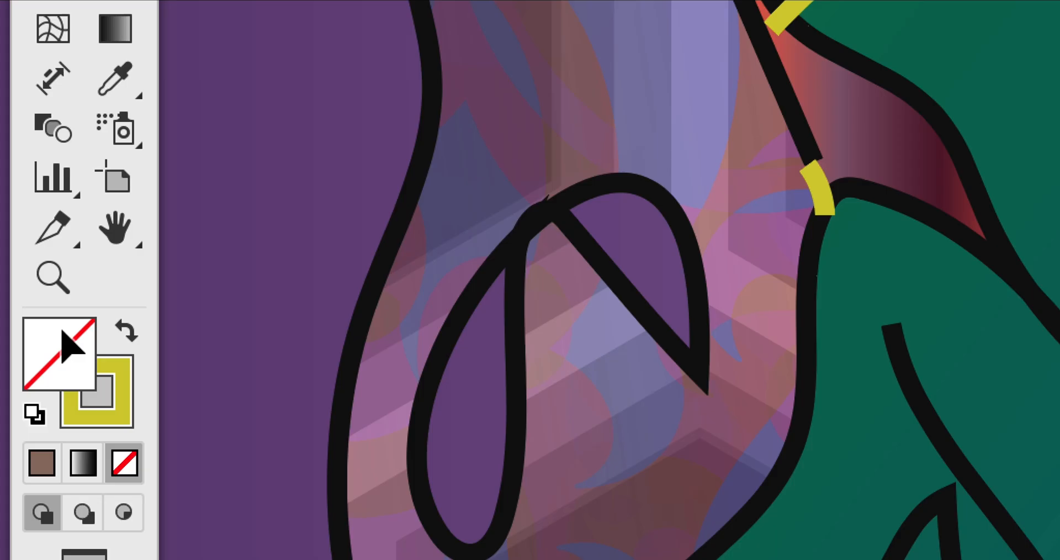
double_click(70, 349)
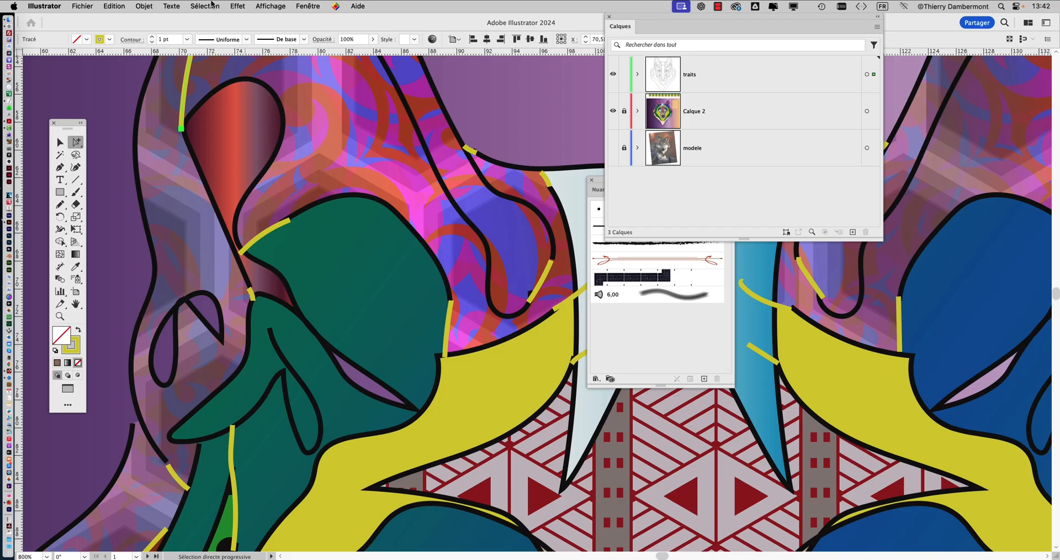
left_click(212, 6)
mouse_move(221, 113)
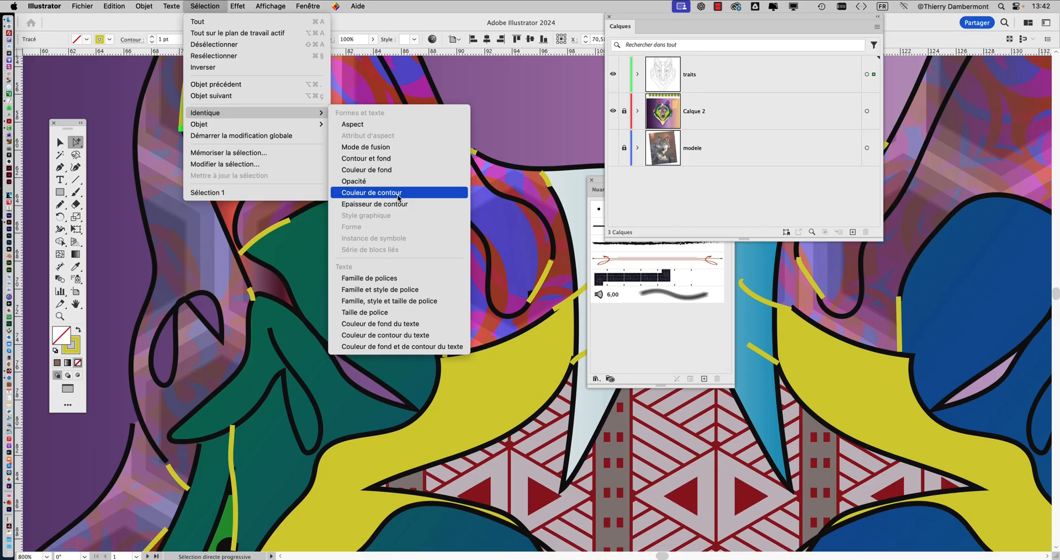
left_click(399, 197)
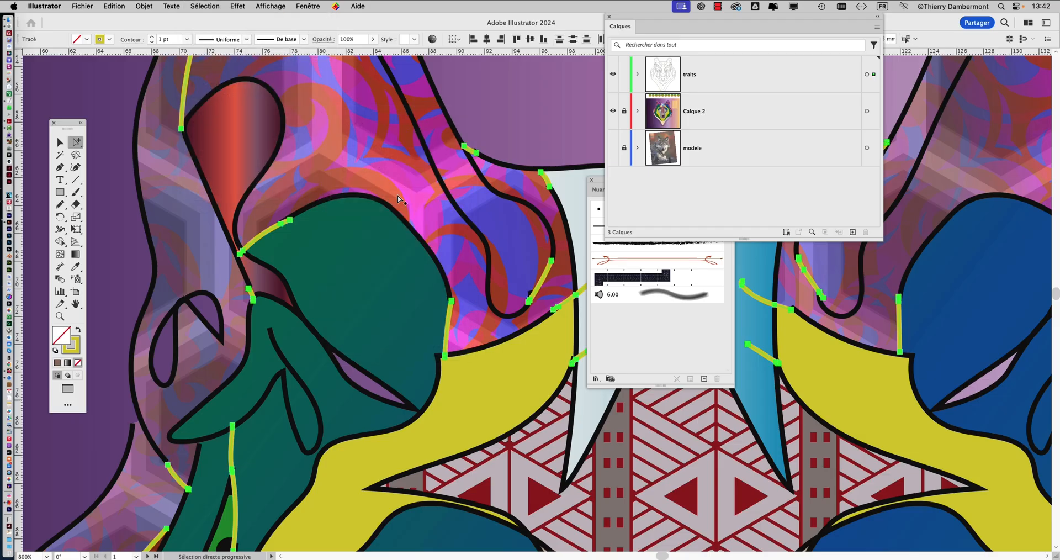
key("super+minus")
scroll(447, 285, "down", 3)
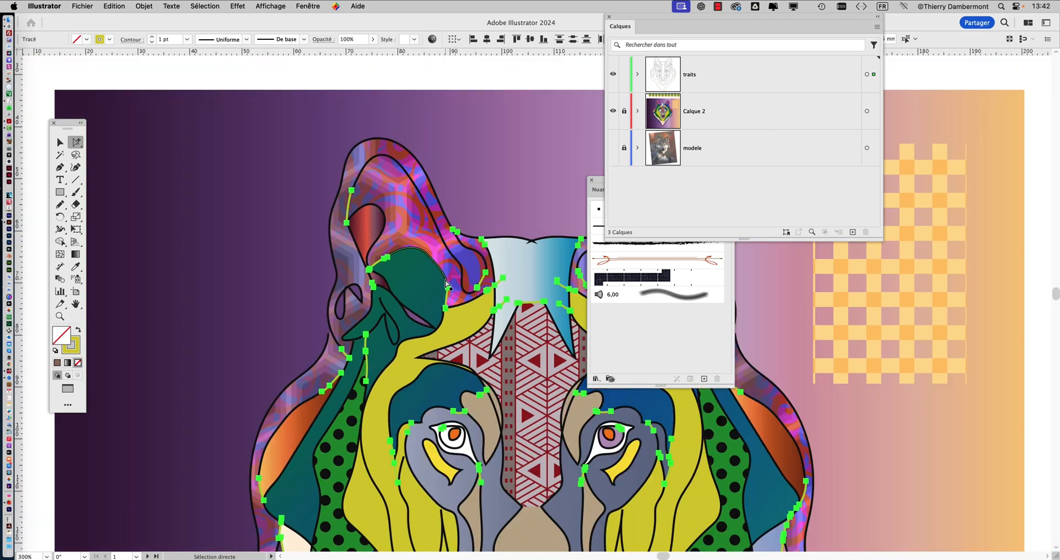
scroll(396, 298, "down", 3)
scroll(396, 298, "right", 4)
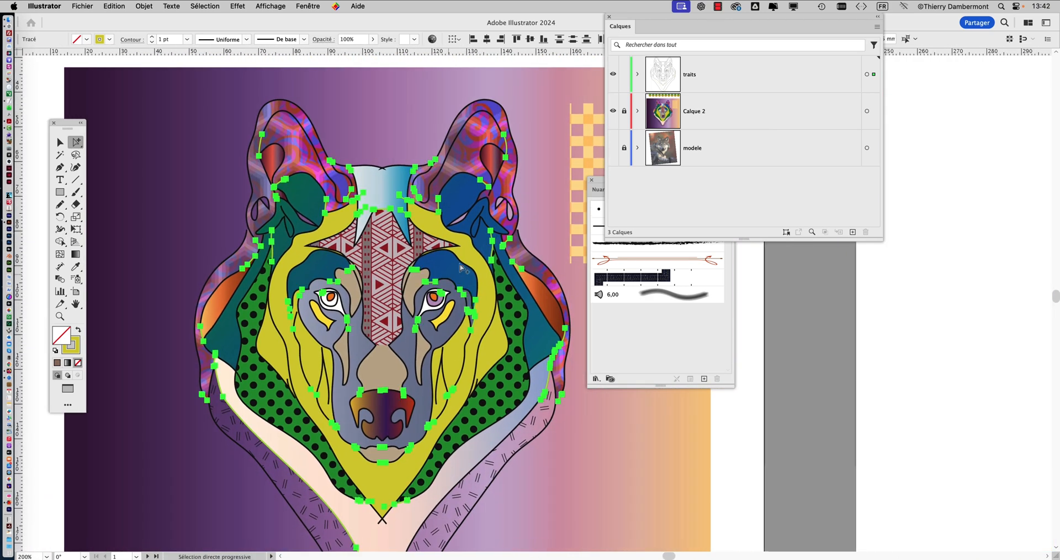
Step: Group the selected yellow strokes
left_click(145, 6)
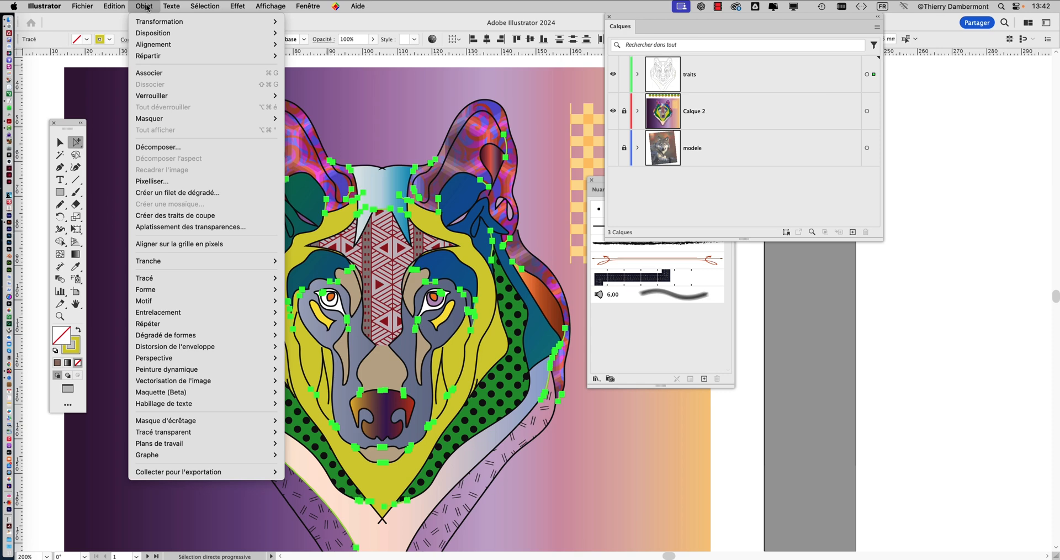
left_click(144, 6)
left_click(145, 6)
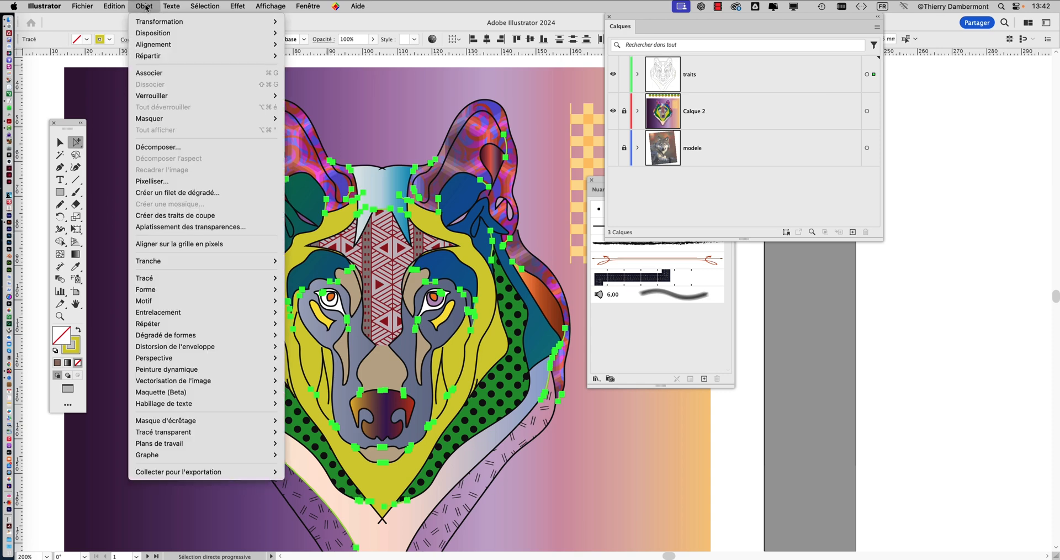
left_click(161, 74)
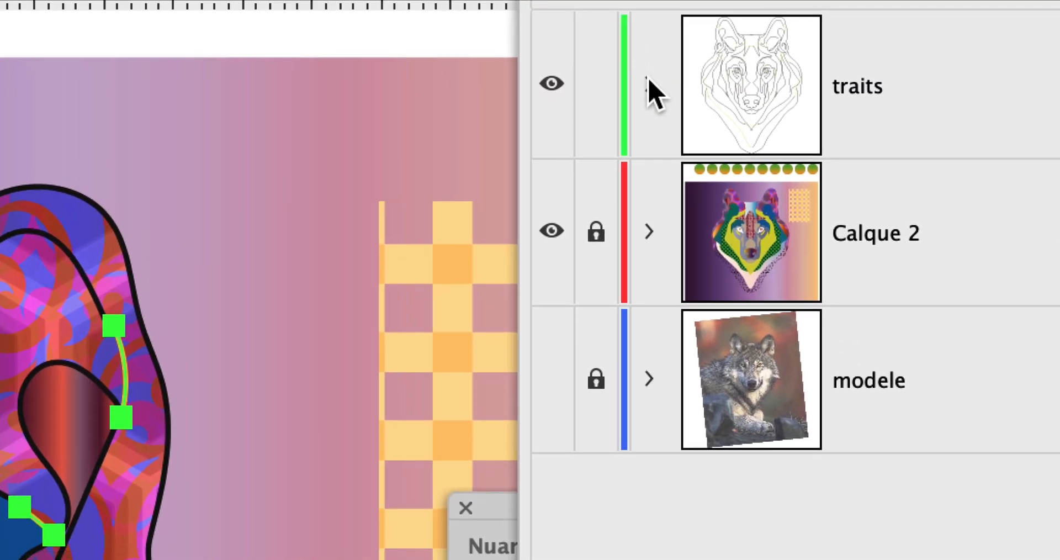
Step: Expand the "traits" layer and its "traits loup" group, and rename the yellow strokes' group "traits jaunes"
left_click(649, 83)
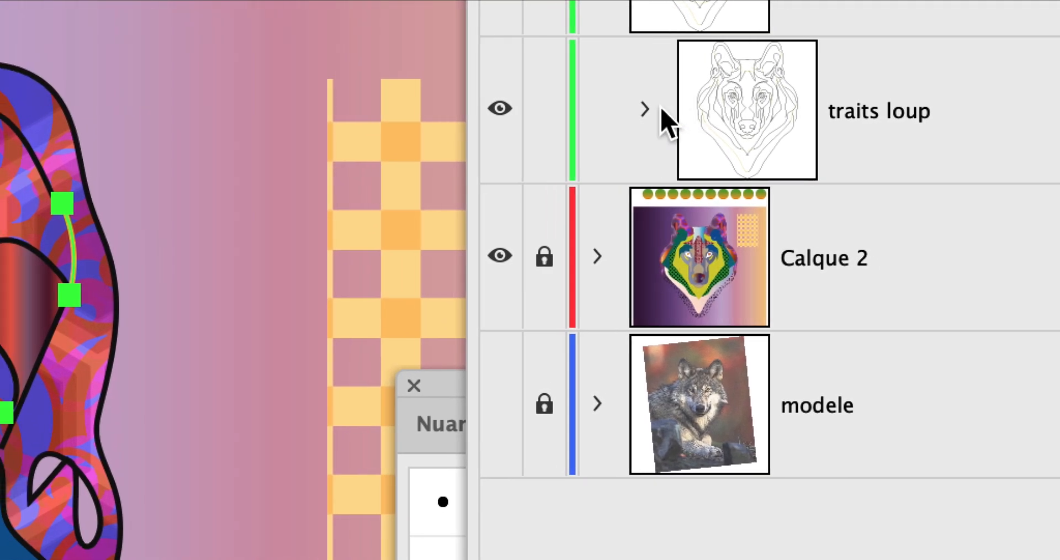
left_click(644, 109)
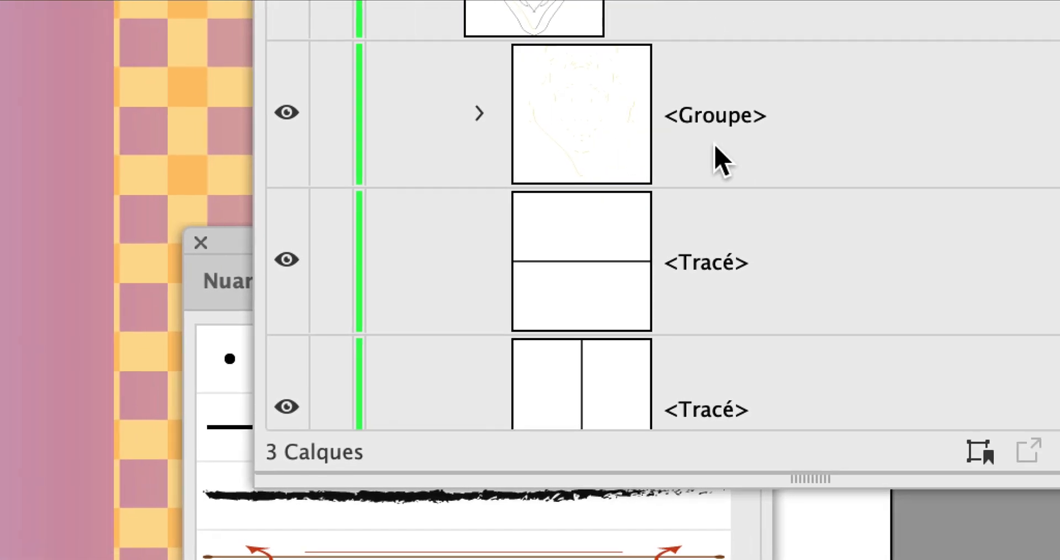
left_click(741, 251)
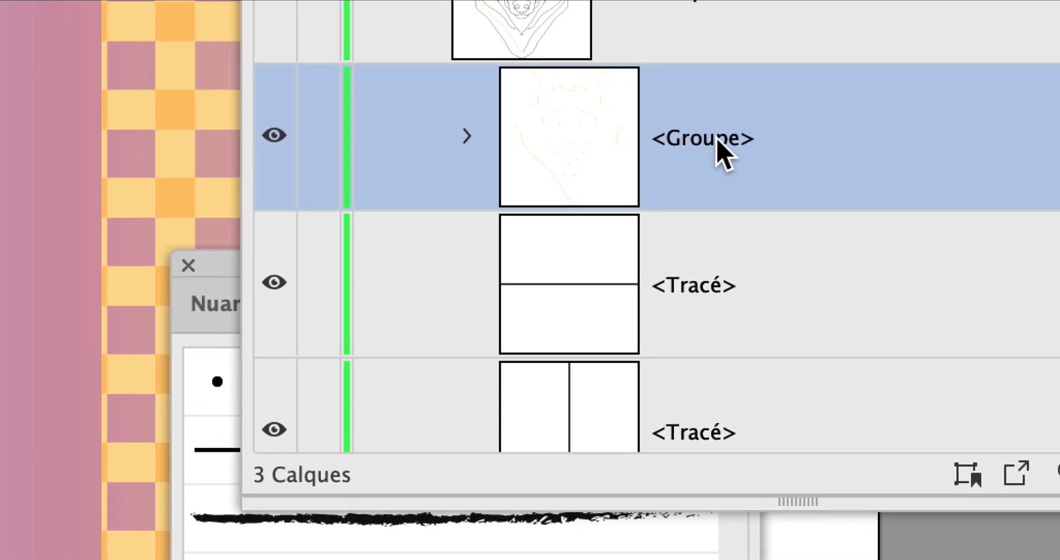
double_click(878, 133)
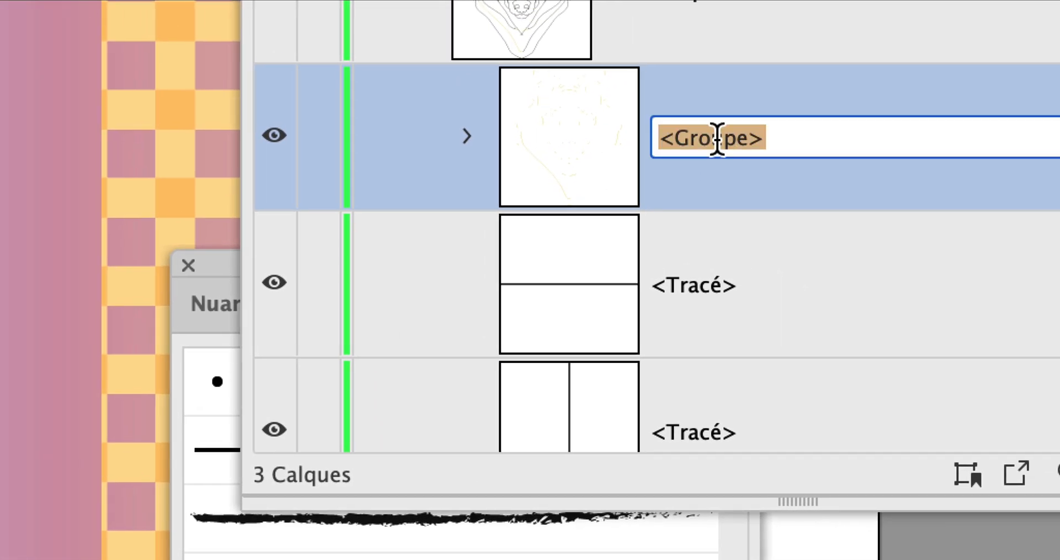
type("trats jaune")
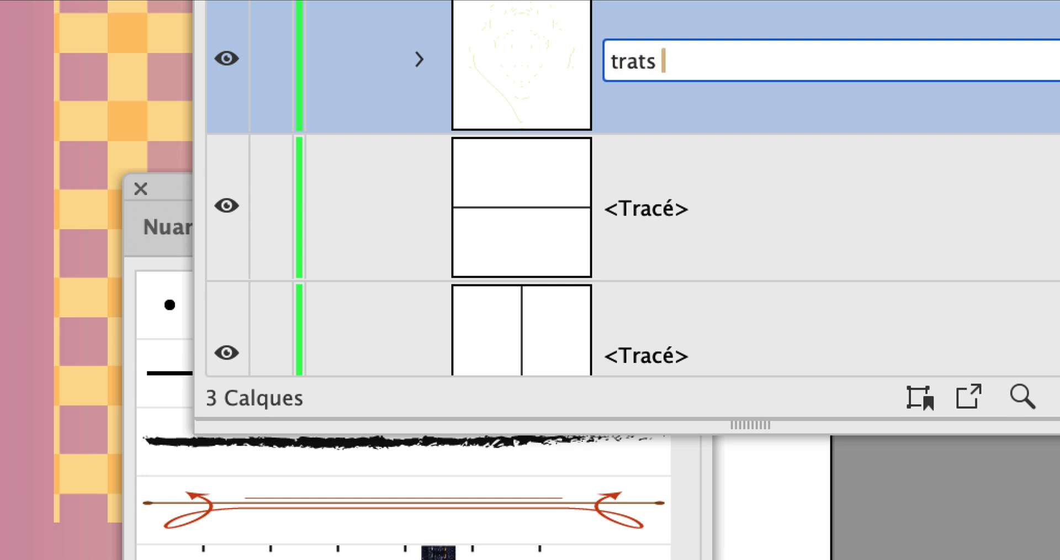
type("s")
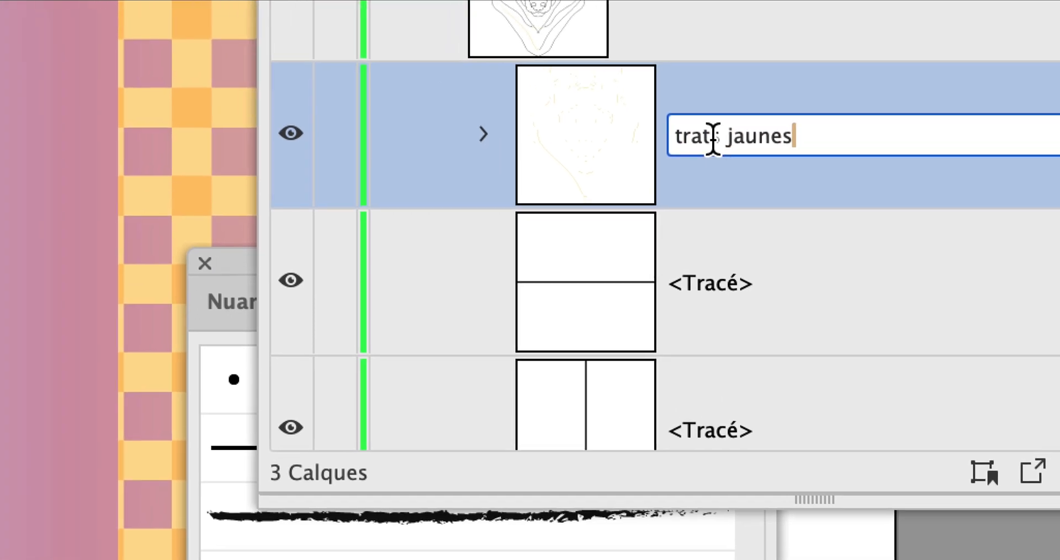
left_click(710, 140)
type("i")
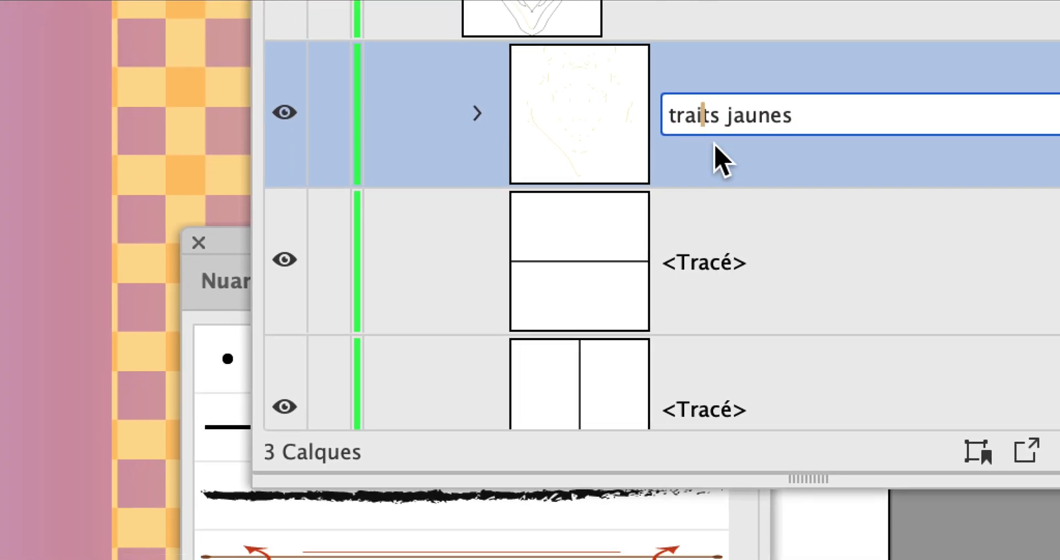
Step: Finish naming the yellow strokes' group "traits jaunes", then lock and hide it
key("Return")
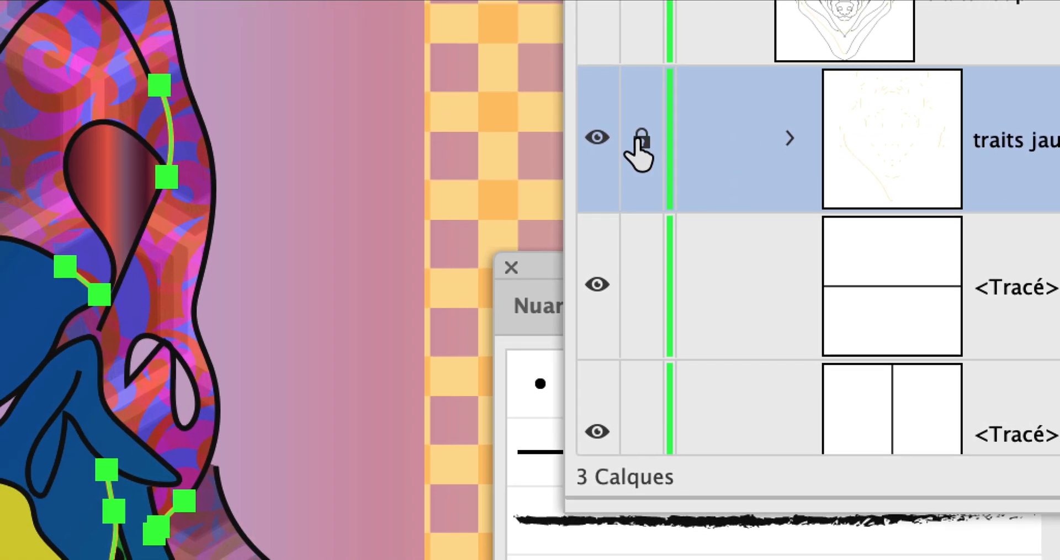
left_click(640, 141)
left_click(597, 138)
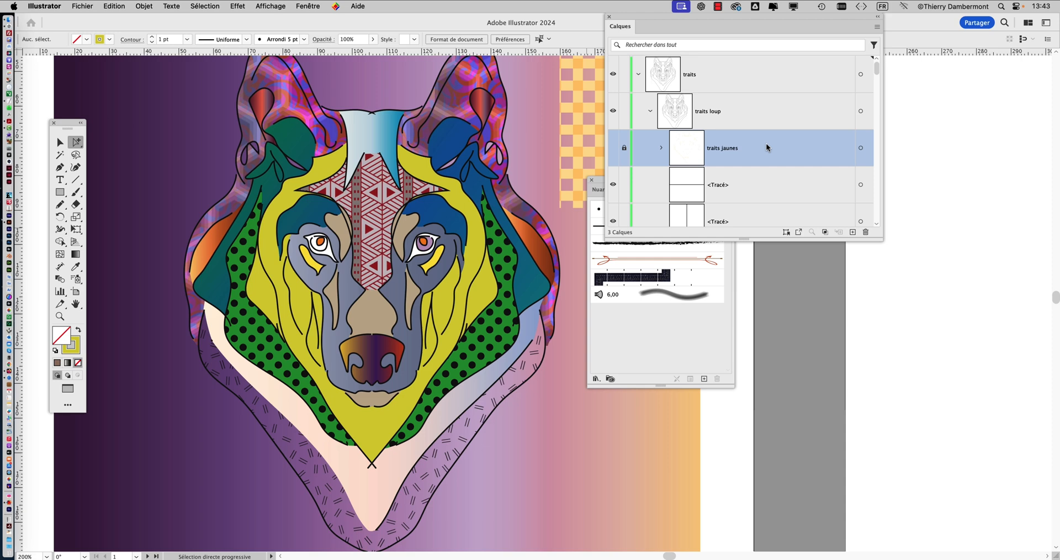
Step: Compare the wolf illustration with and without its yellow strokes by toggling the "traits jaunes" group's visibility, leaving the group hidden
left_click(611, 150)
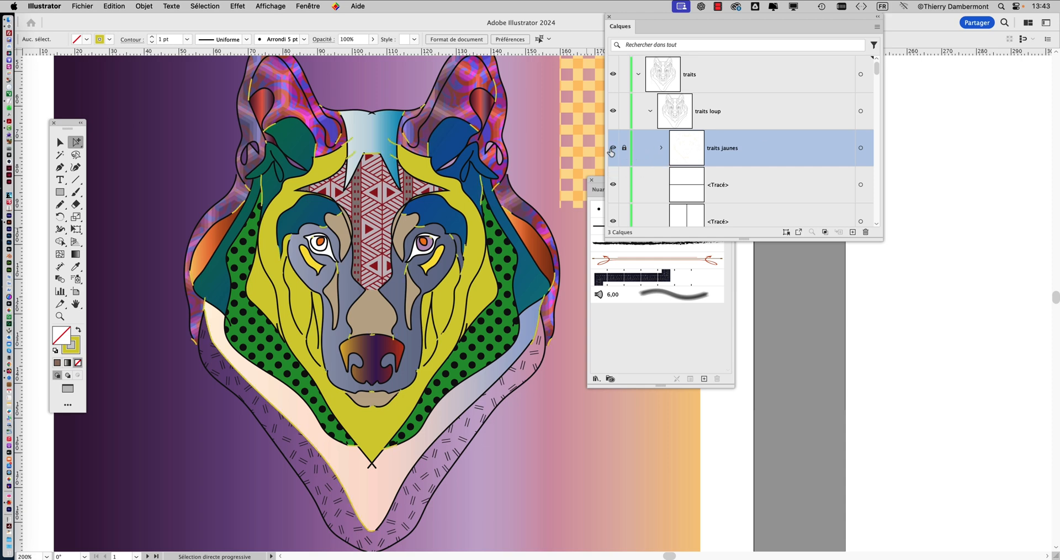
left_click(612, 150)
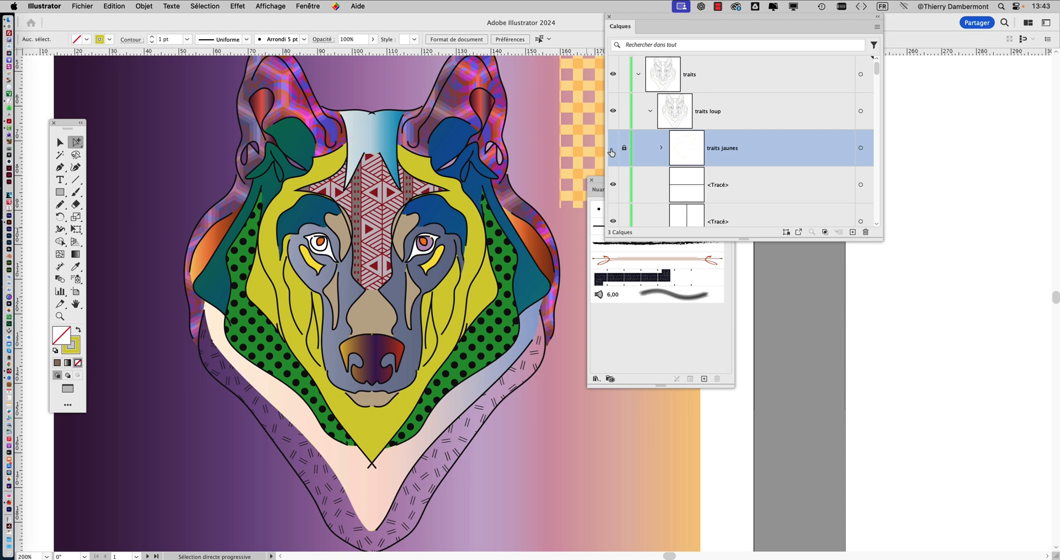
left_click(611, 150)
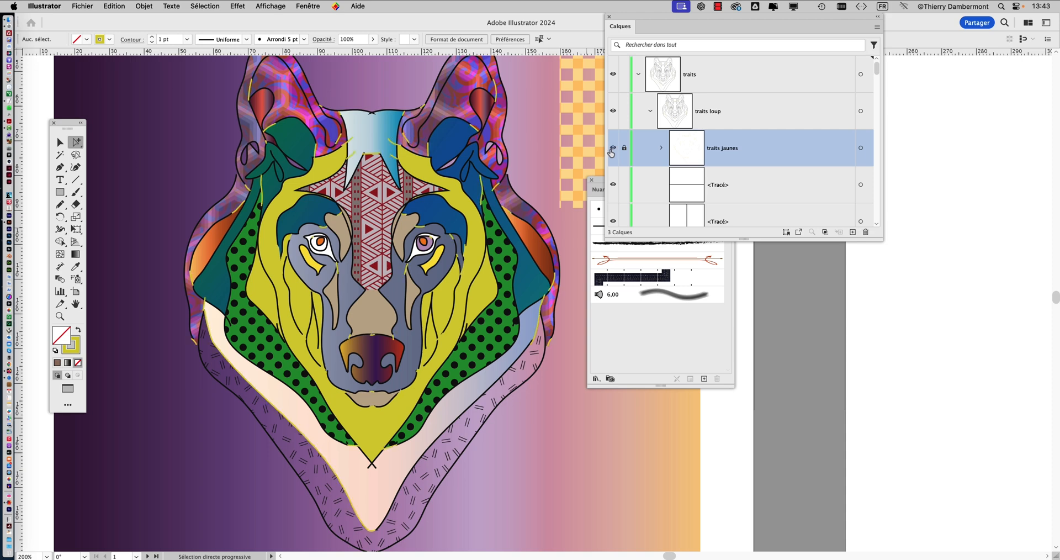
left_click(611, 150)
left_click(611, 150)
left_click(611, 150)
left_click(611, 150)
left_click(611, 151)
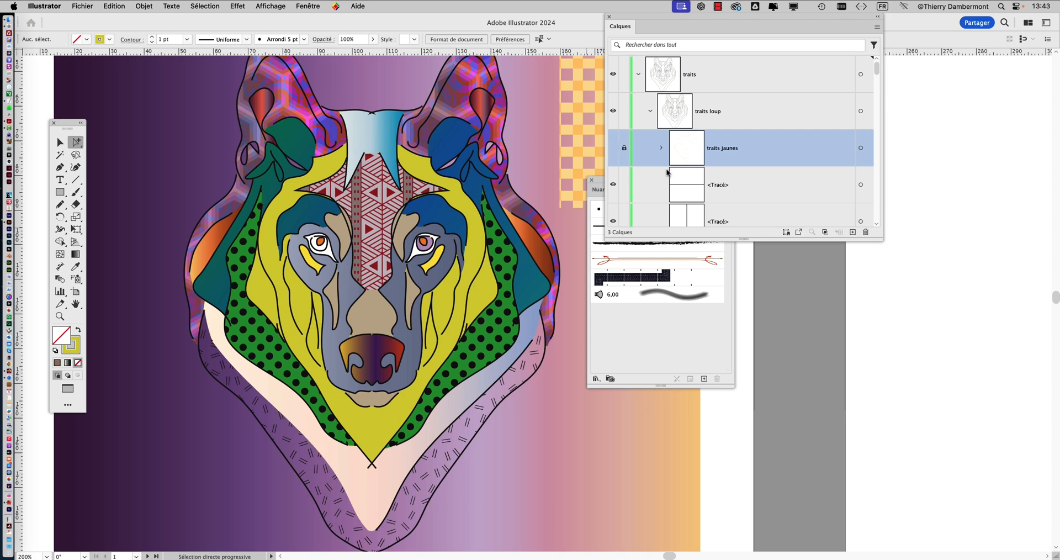